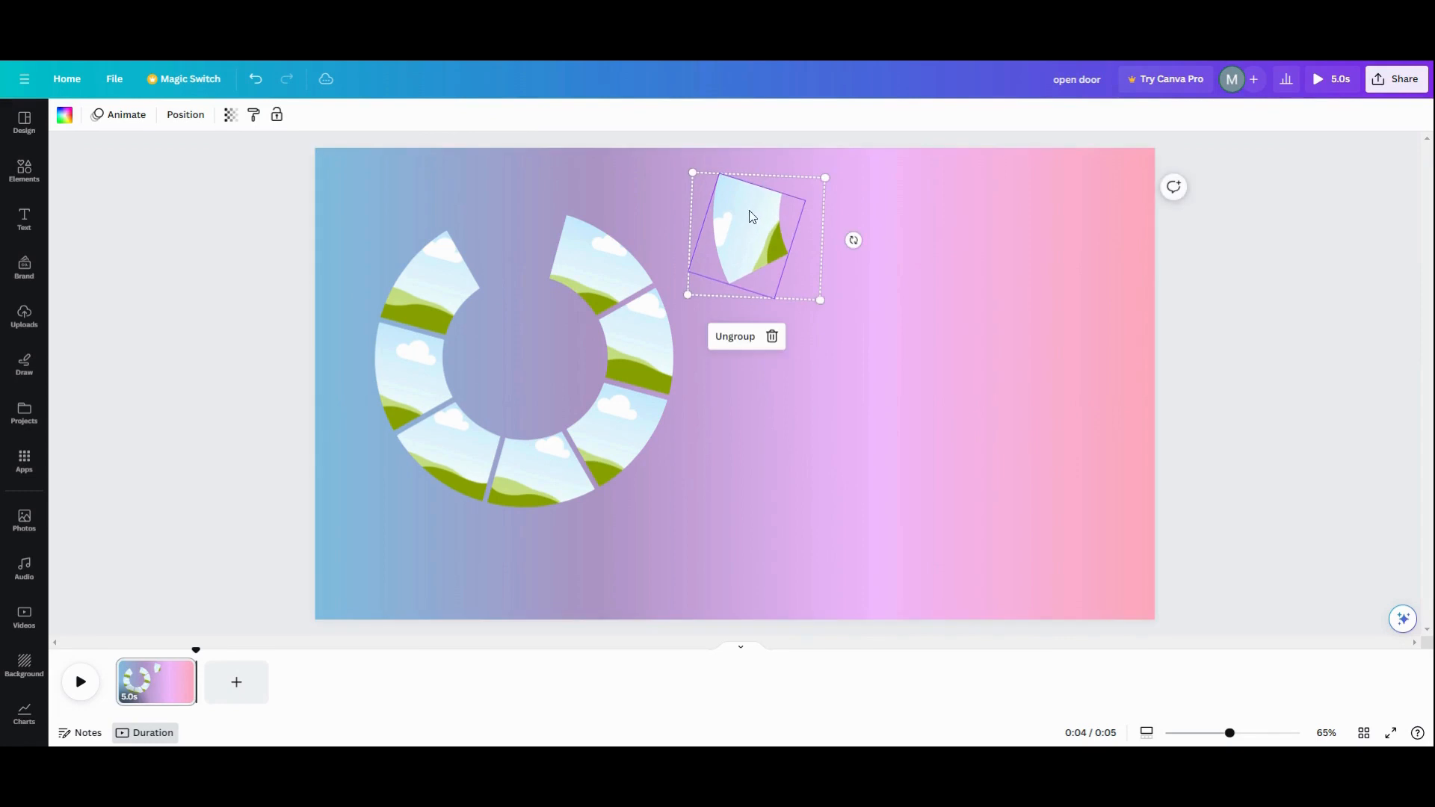
Rotate the detached ring segment and place it against the page's upper edge, just left of centre, as the curve's starting piece
{"action": "left_click_drag", "start_coordinate": [750, 217], "coordinate": [753, 194]}
{"action": "left_click_drag", "start_coordinate": [857, 218], "coordinate": [871, 191]}
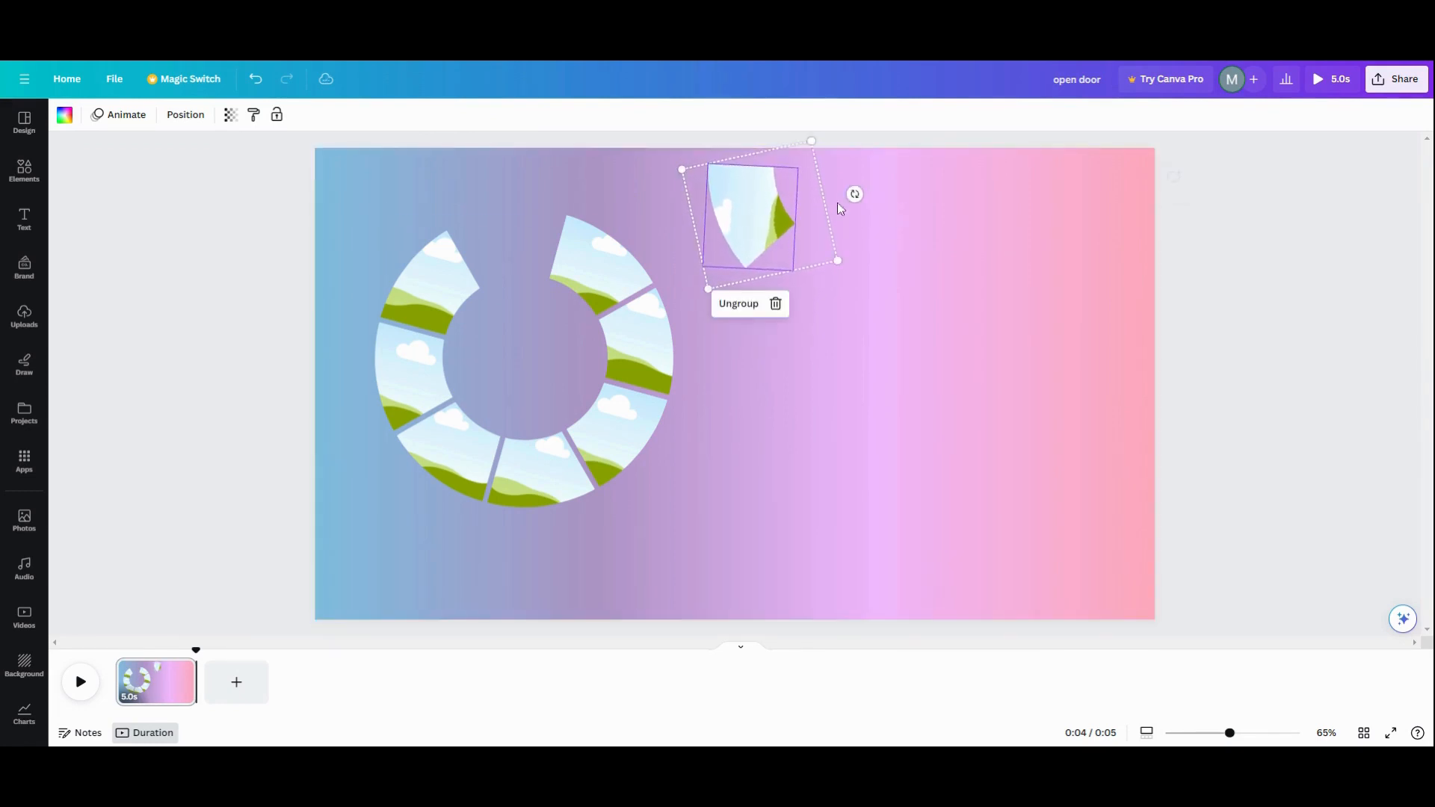
{"action": "left_click_drag", "start_coordinate": [771, 219], "coordinate": [769, 206]}
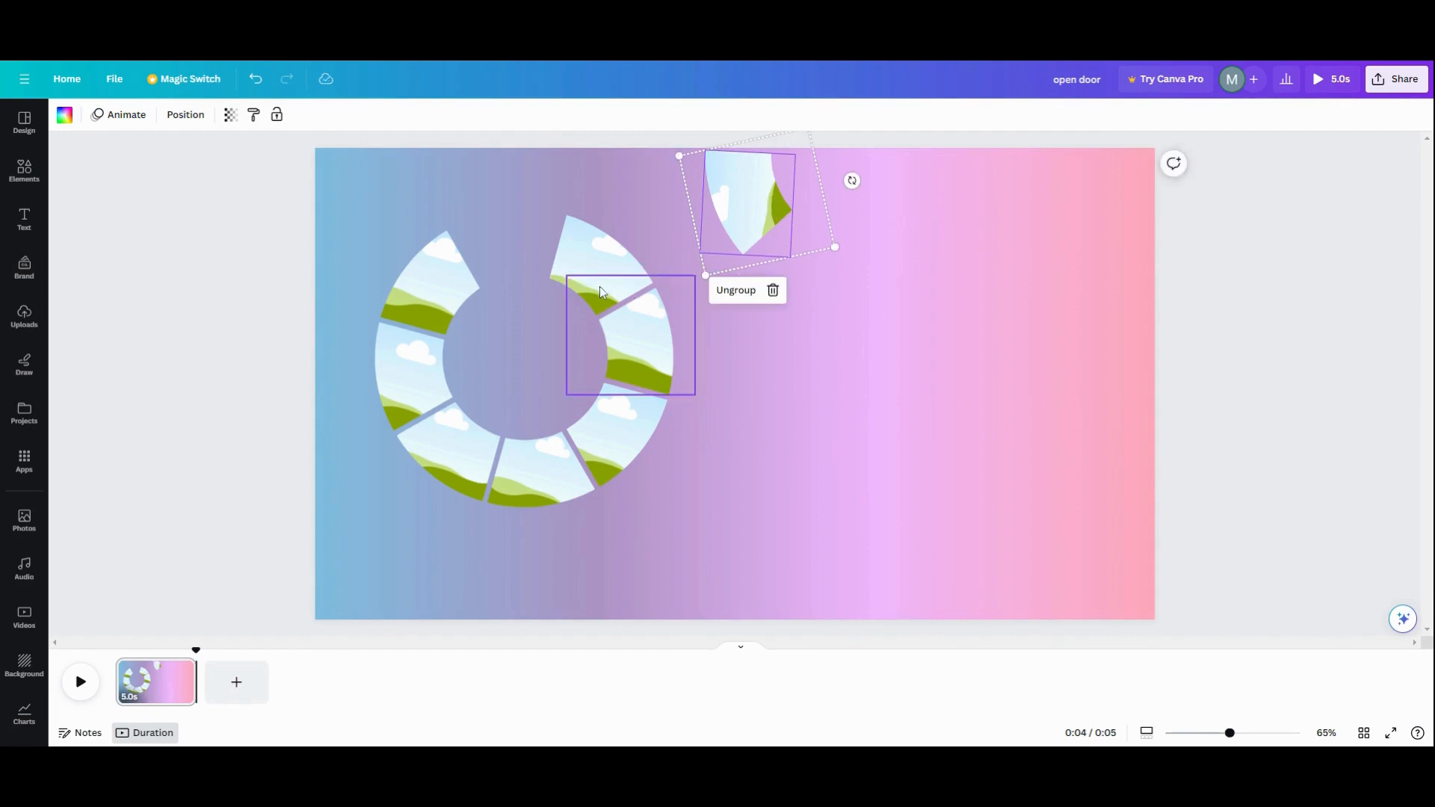
Take the ring's upper-right segment out, rotate it and fit it against the lower end of the first piece
{"action": "left_click_drag", "start_coordinate": [592, 270], "coordinate": [826, 304]}
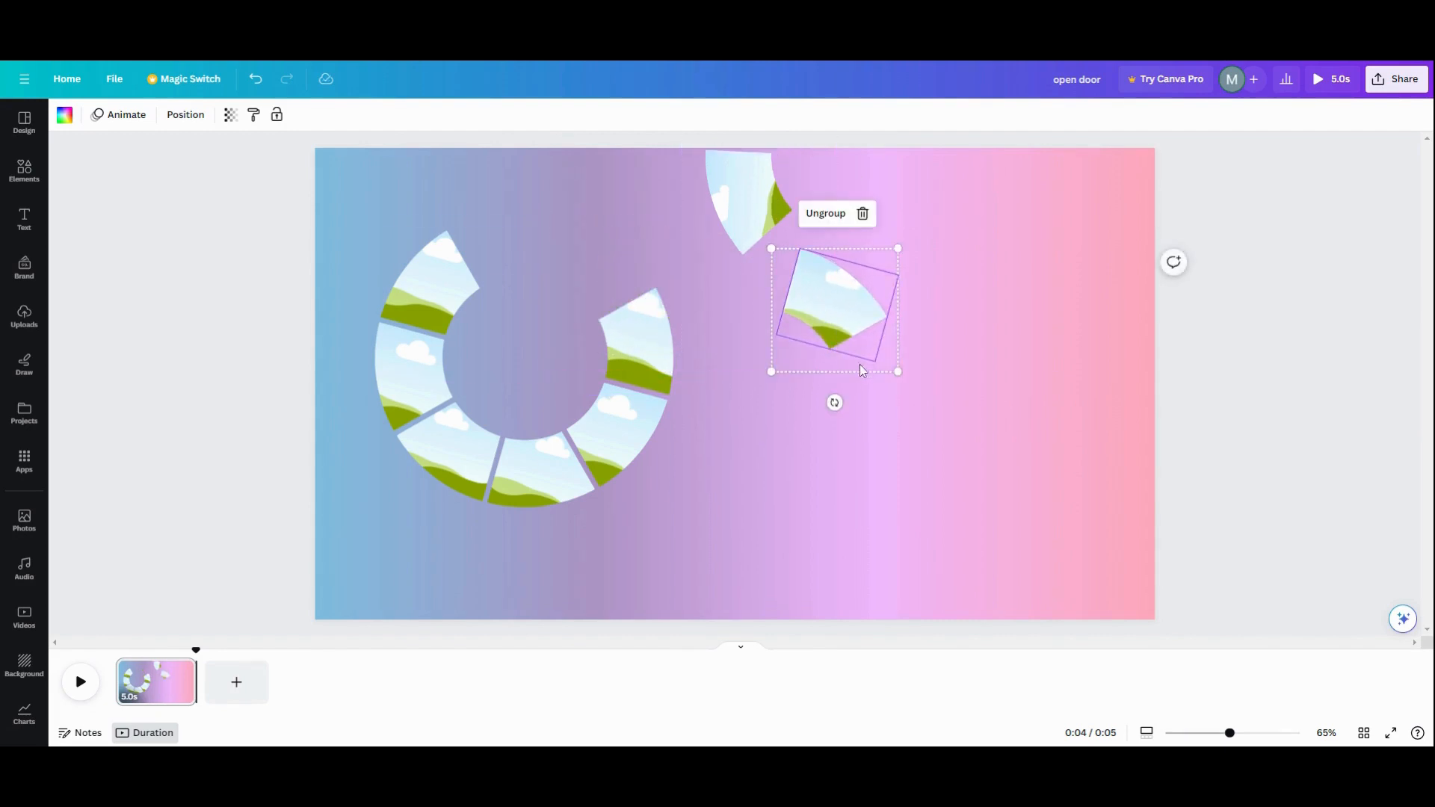
{"action": "left_click_drag", "start_coordinate": [832, 401], "coordinate": [758, 399]}
{"action": "left_click_drag", "start_coordinate": [842, 293], "coordinate": [793, 264]}
{"action": "left_click_drag", "start_coordinate": [723, 356], "coordinate": [732, 371]}
{"action": "left_click_drag", "start_coordinate": [781, 289], "coordinate": [784, 279]}
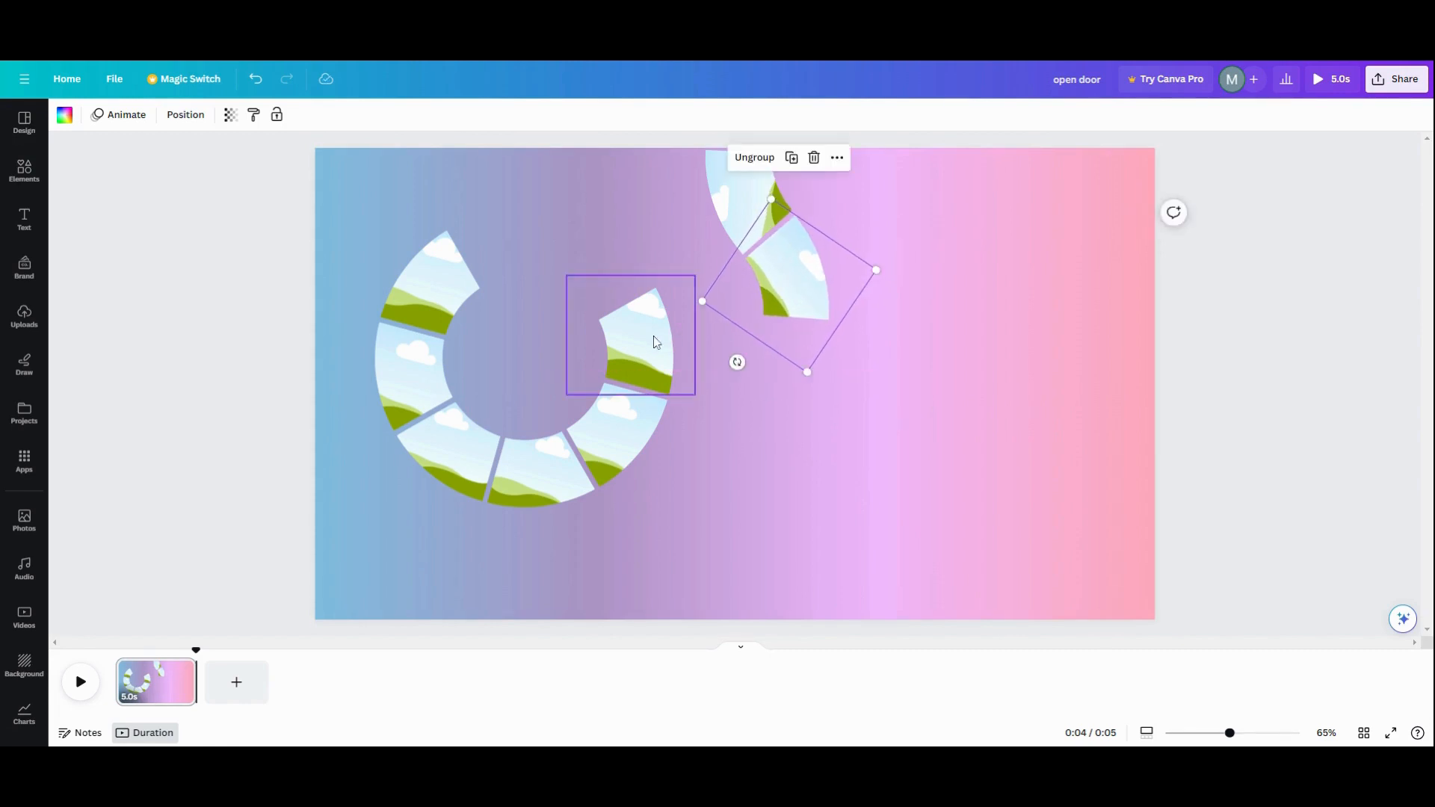
Move the next two ring segments to the curve's lower end and rotate them so the bend continues down to the left
{"action": "left_click_drag", "start_coordinate": [656, 339], "coordinate": [788, 384]}
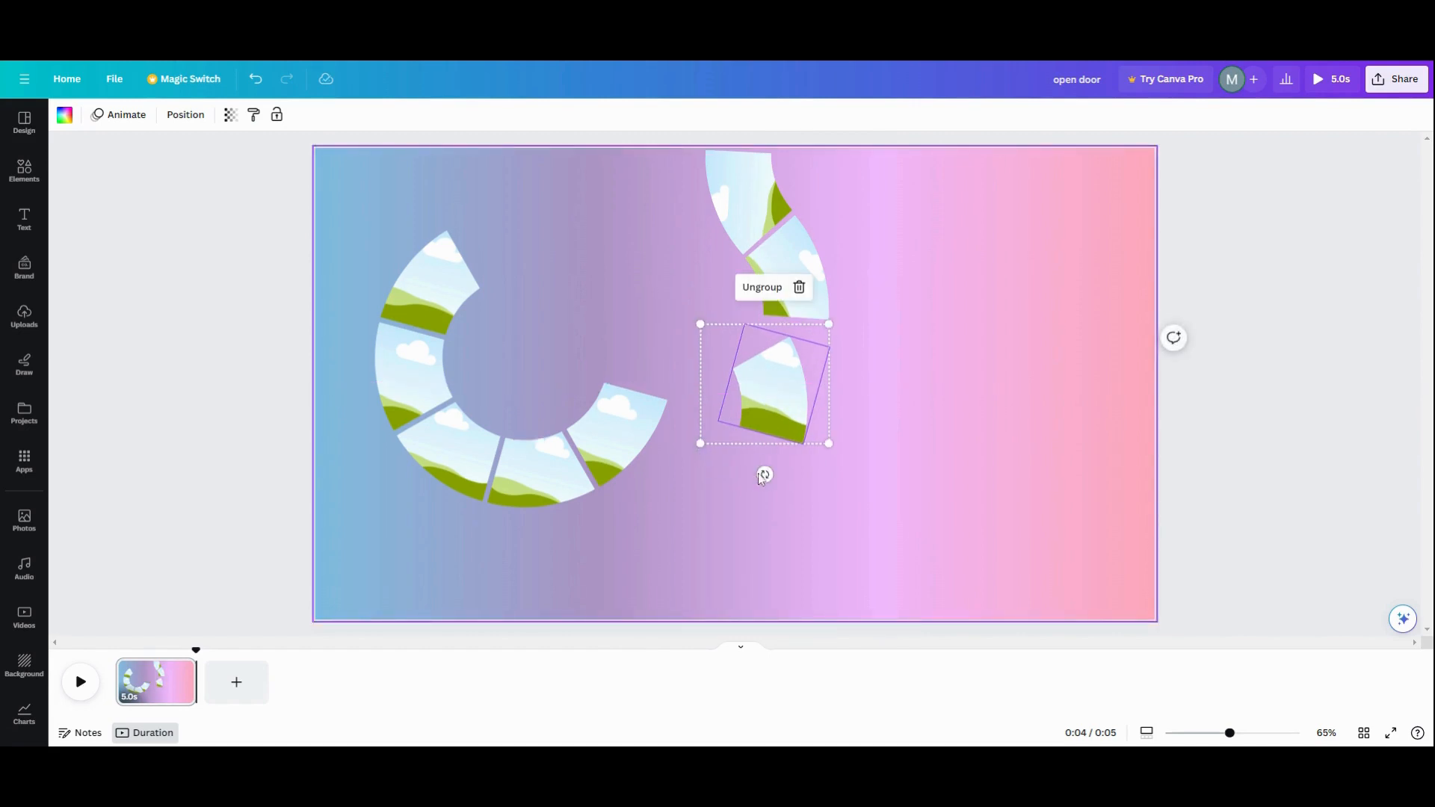
{"action": "left_click_drag", "start_coordinate": [763, 474], "coordinate": [795, 369]}
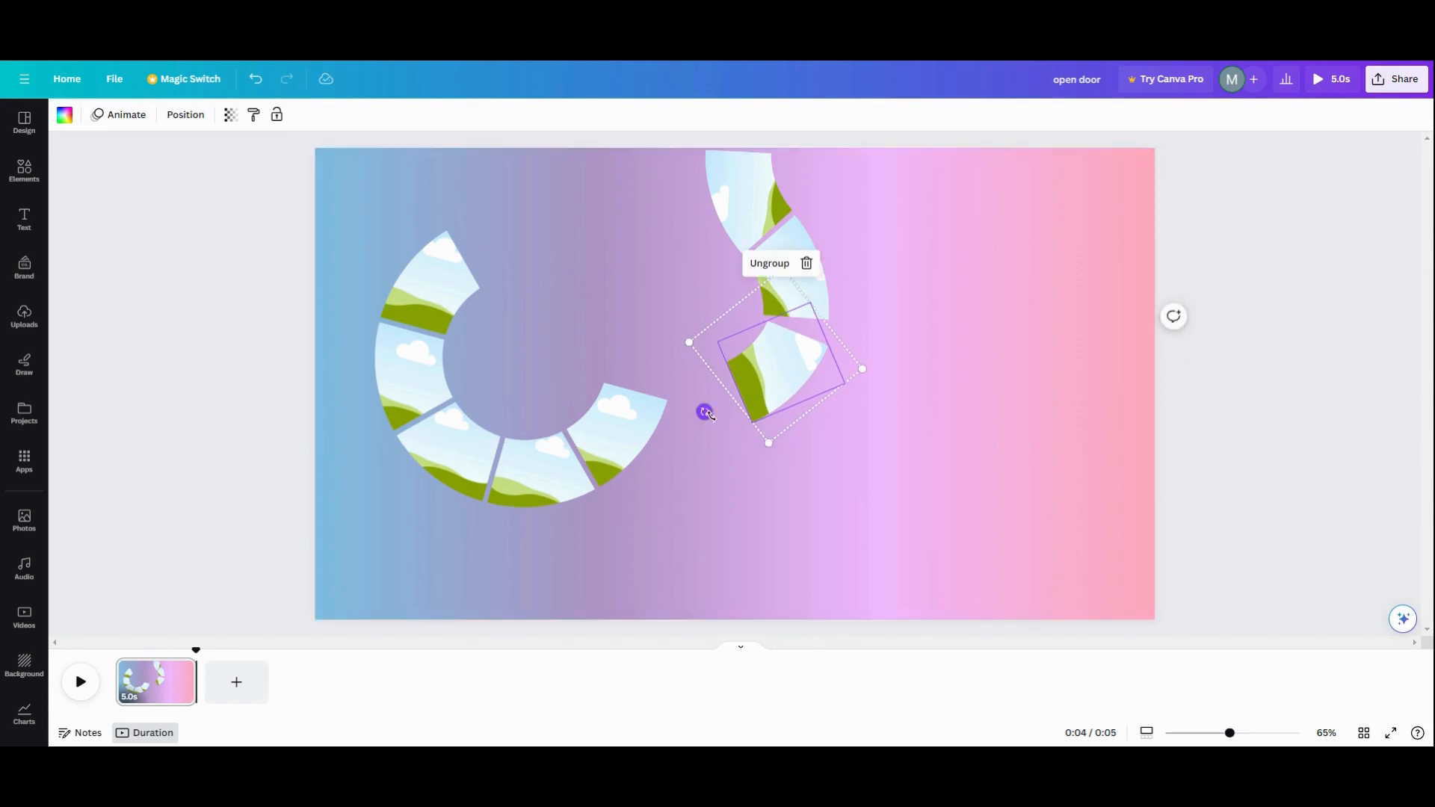
{"action": "left_click_drag", "start_coordinate": [704, 412], "coordinate": [725, 431]}
{"action": "left_click_drag", "start_coordinate": [778, 372], "coordinate": [786, 363]}
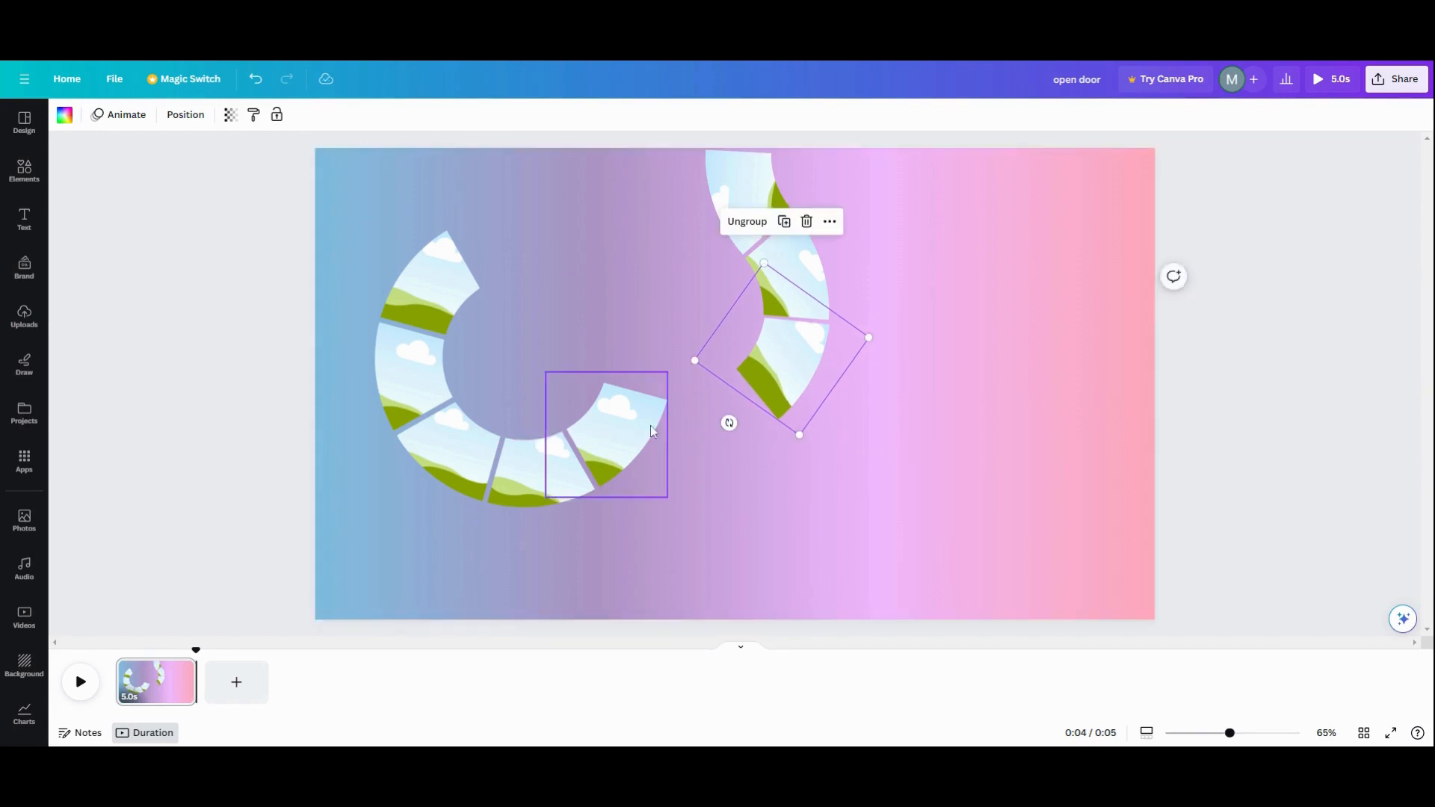
{"action": "left_click_drag", "start_coordinate": [640, 423], "coordinate": [688, 430]}
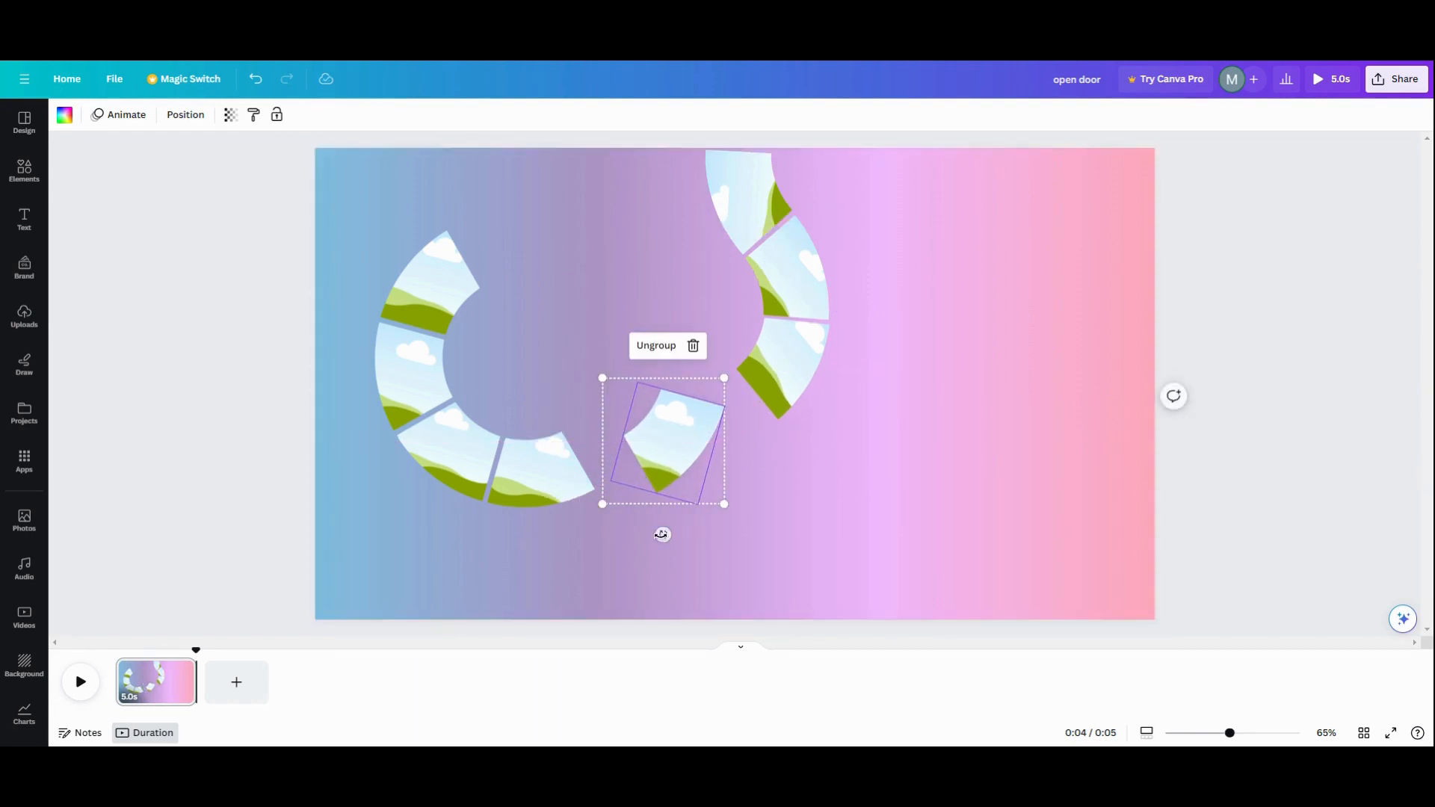
{"action": "left_click_drag", "start_coordinate": [663, 532], "coordinate": [710, 433]}
Move the ring's lowest segment to the end of the curve and rotate it so the path bends the opposite way
{"action": "left_click", "coordinate": [561, 480]}
{"action": "left_click_drag", "start_coordinate": [561, 481], "coordinate": [632, 426]}
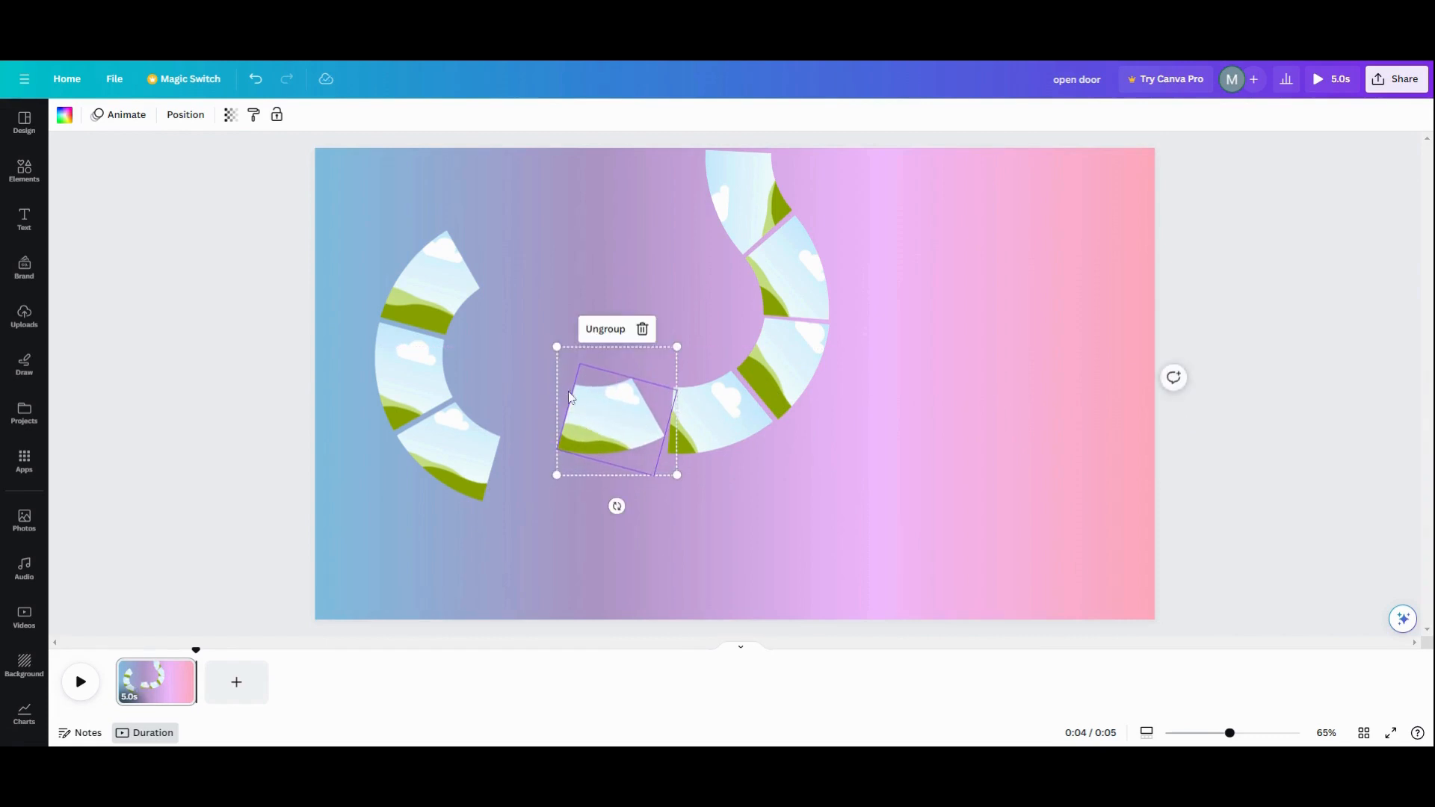
{"action": "left_click_drag", "start_coordinate": [617, 506], "coordinate": [606, 327]}
{"action": "left_click_drag", "start_coordinate": [620, 419], "coordinate": [628, 433]}
{"action": "left_click_drag", "start_coordinate": [527, 433], "coordinate": [527, 443]}
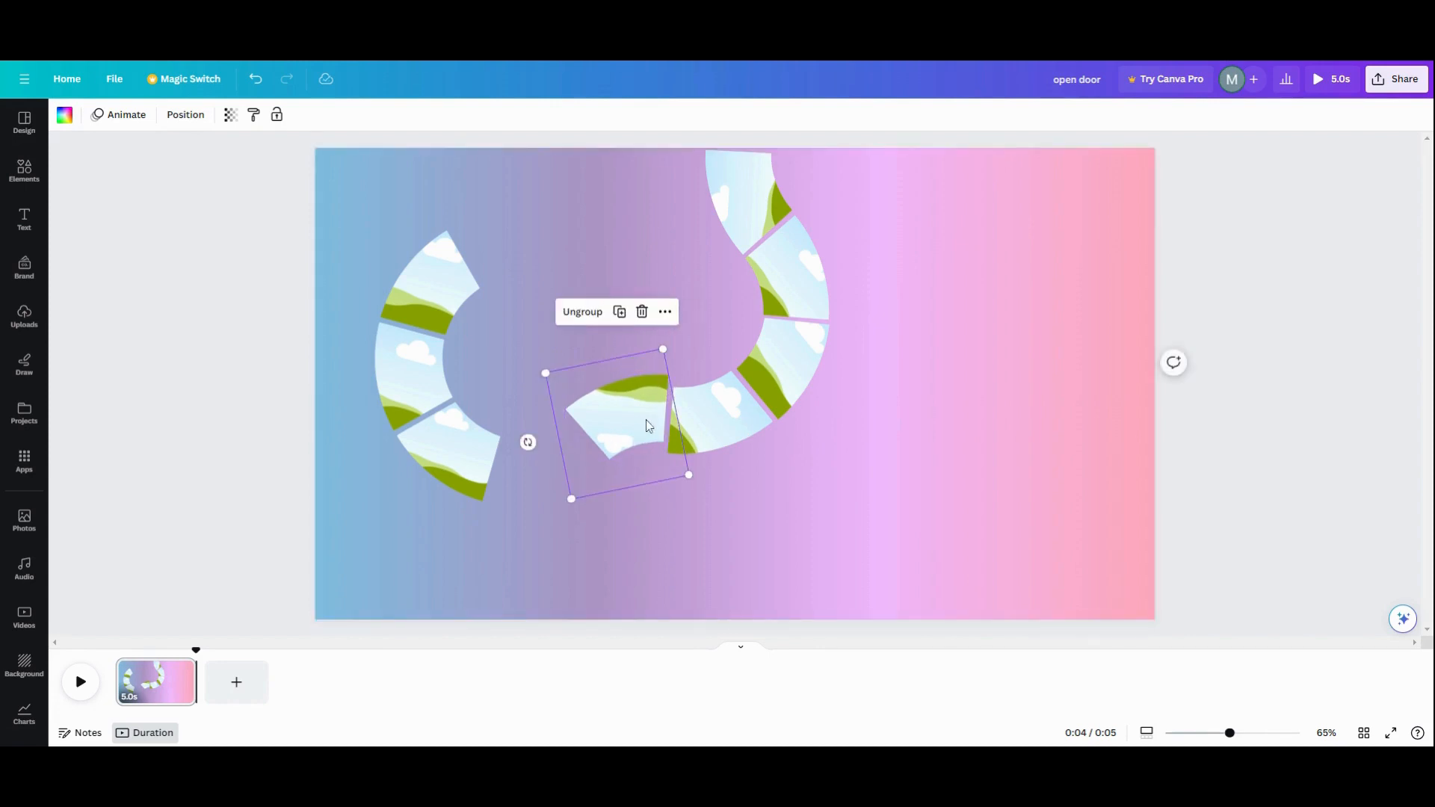
{"action": "left_click_drag", "start_coordinate": [645, 421], "coordinate": [645, 432]}
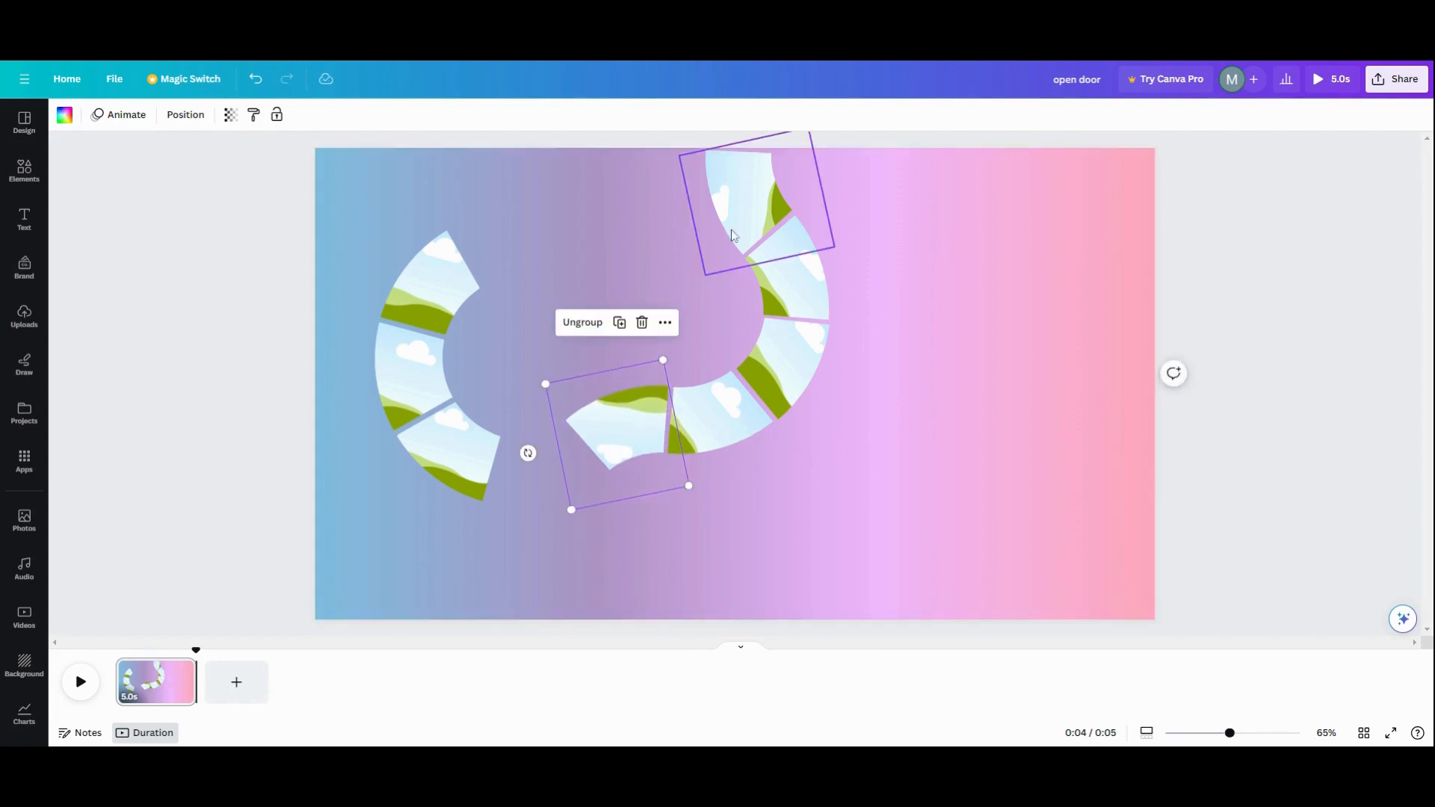
Move the ring's lower-left segment to the end of the curve and rotate it to form the sixth and final piece
{"action": "left_click_drag", "start_coordinate": [510, 464], "coordinate": [555, 516]}
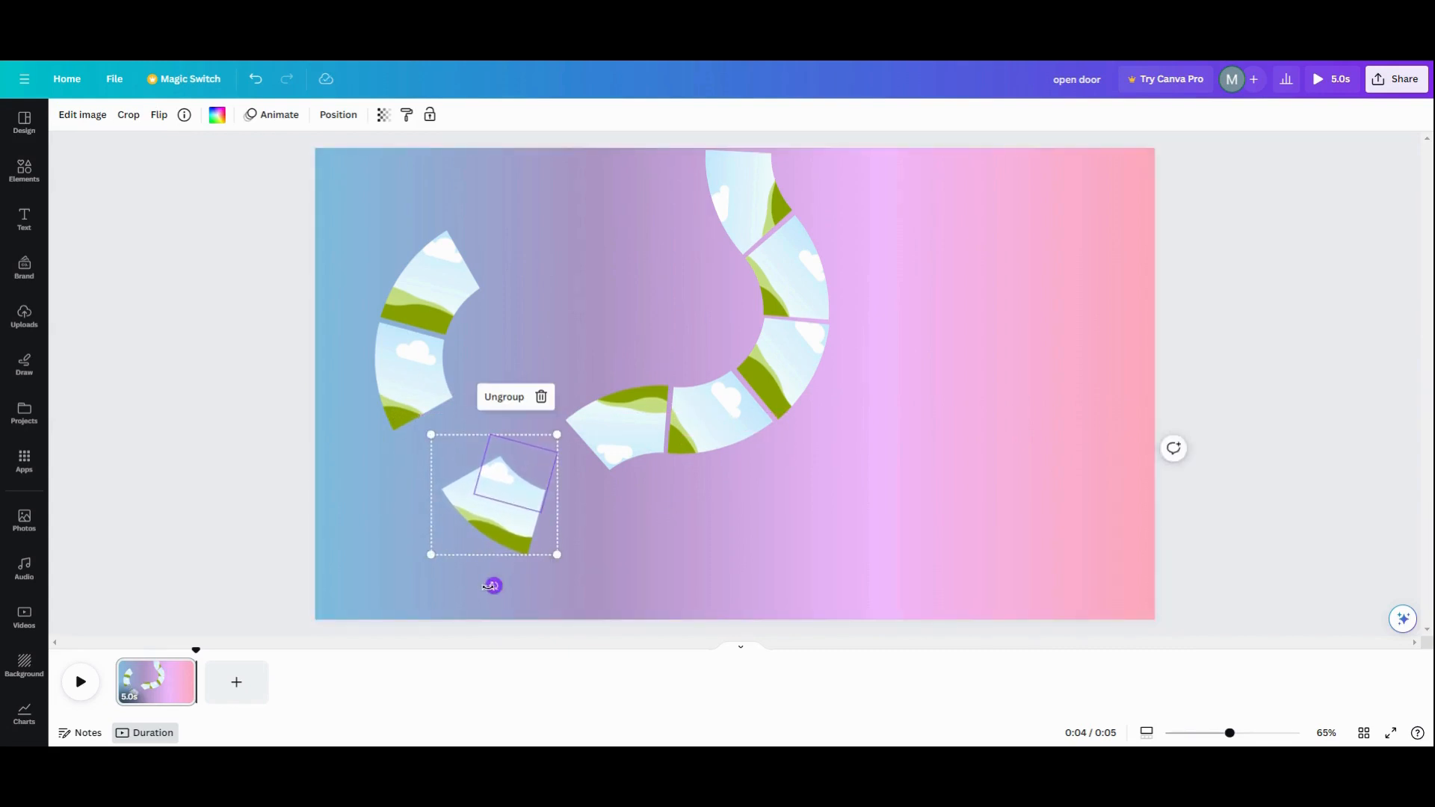
{"action": "left_click_drag", "start_coordinate": [495, 584], "coordinate": [478, 499]}
{"action": "left_click", "coordinate": [557, 469]}
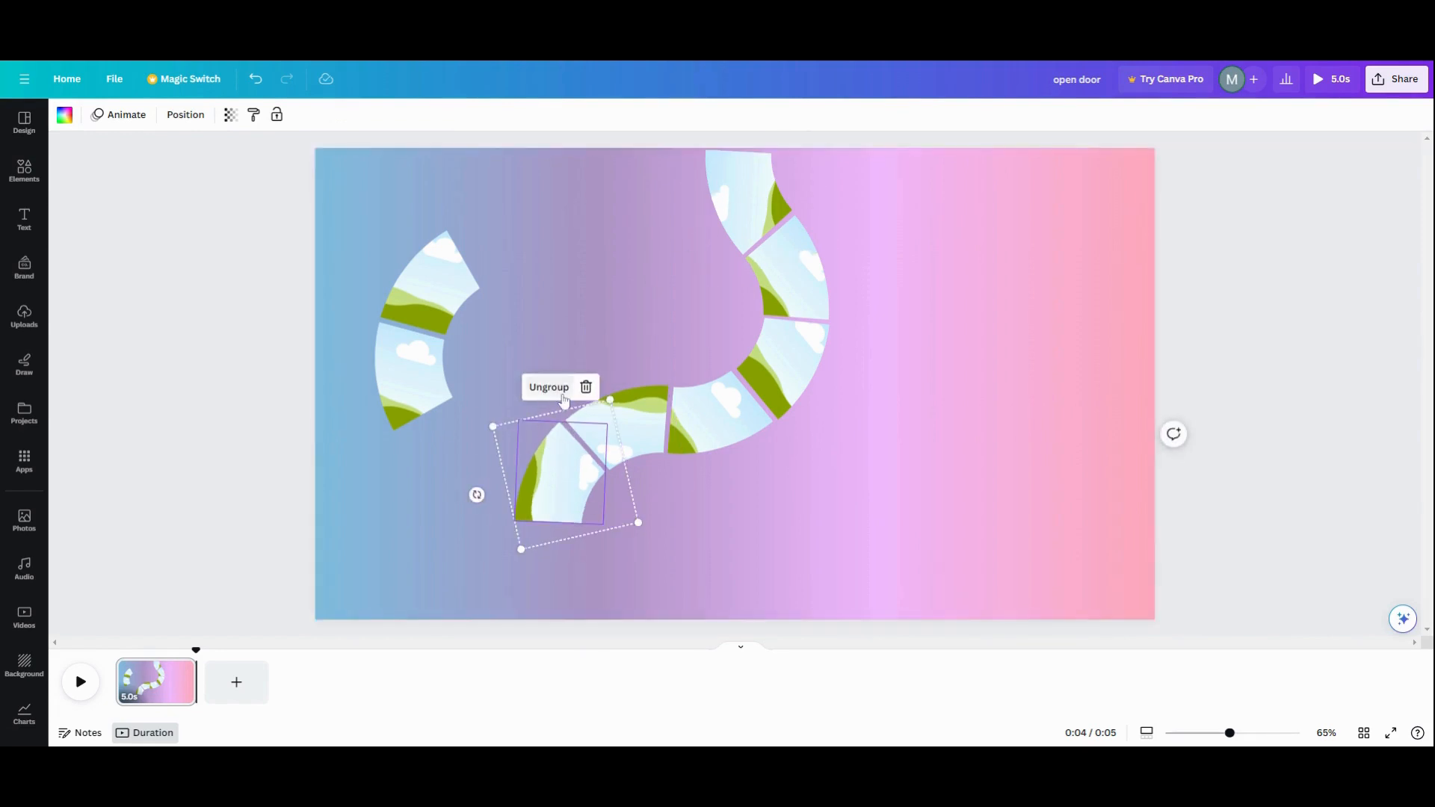
Duplicate the fourth segment of the curve several times and place copies in the empty area above the curve
{"action": "left_click", "coordinate": [188, 115]}
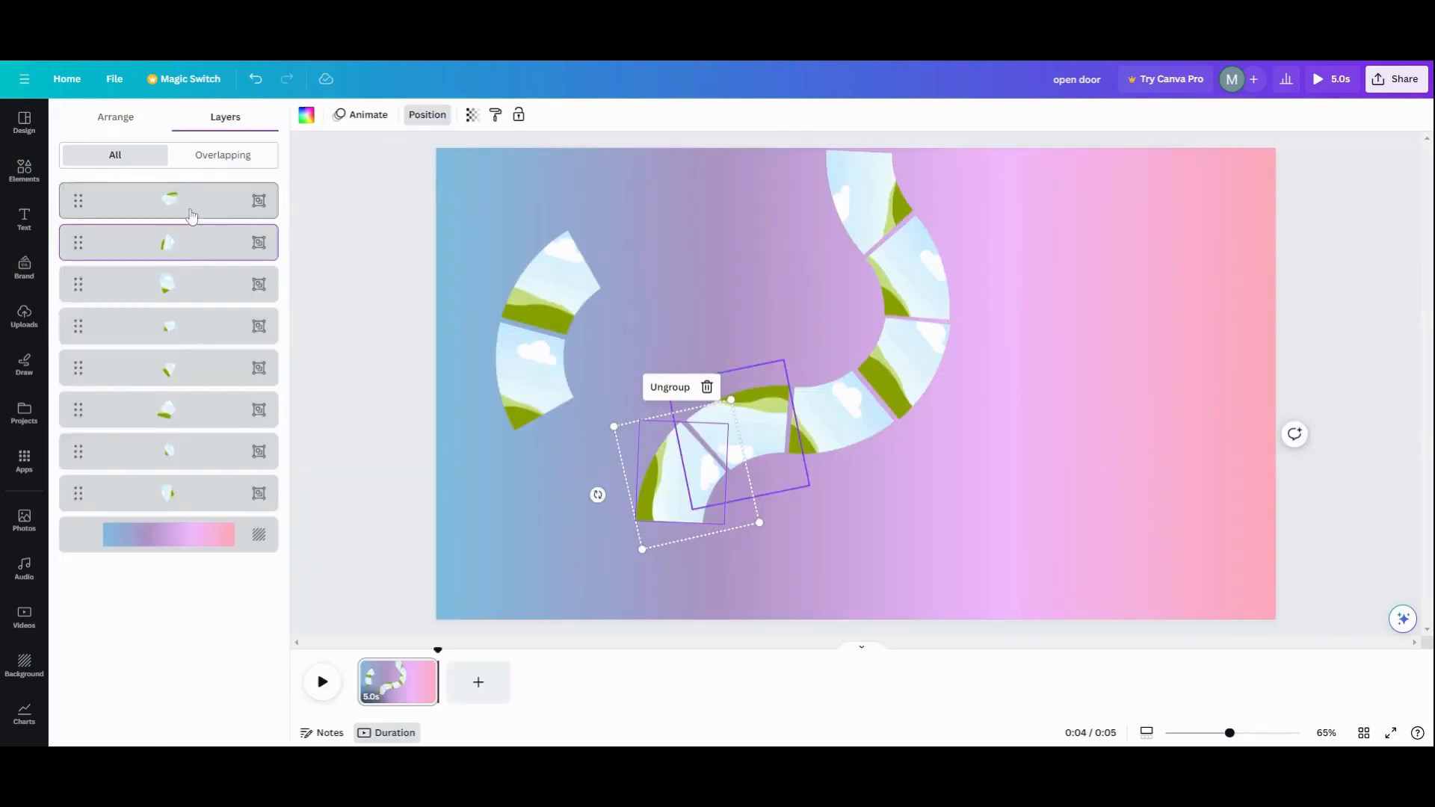
{"action": "left_click", "coordinate": [183, 328]}
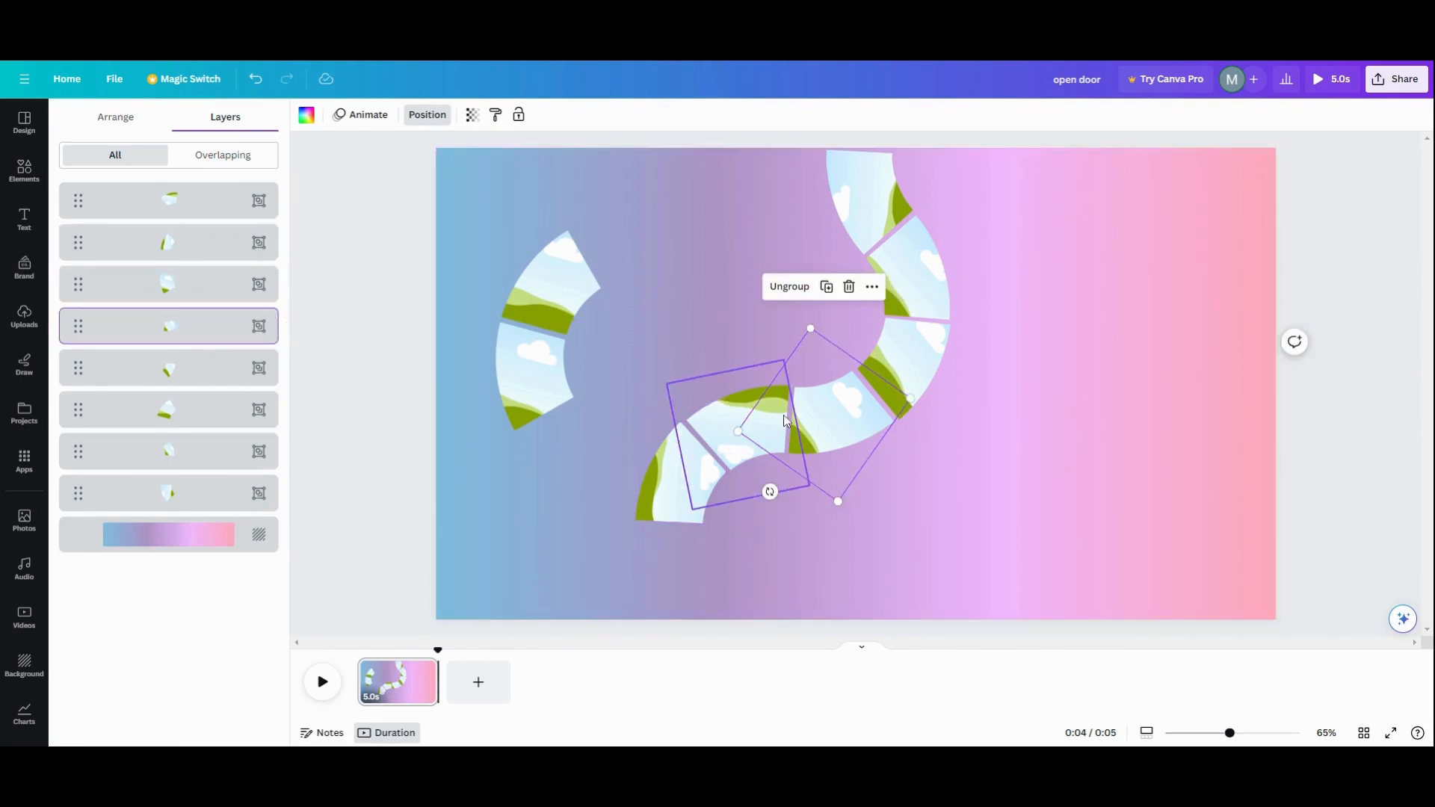
{"action": "left_click", "coordinate": [826, 288]}
{"action": "left_click", "coordinate": [837, 302]}
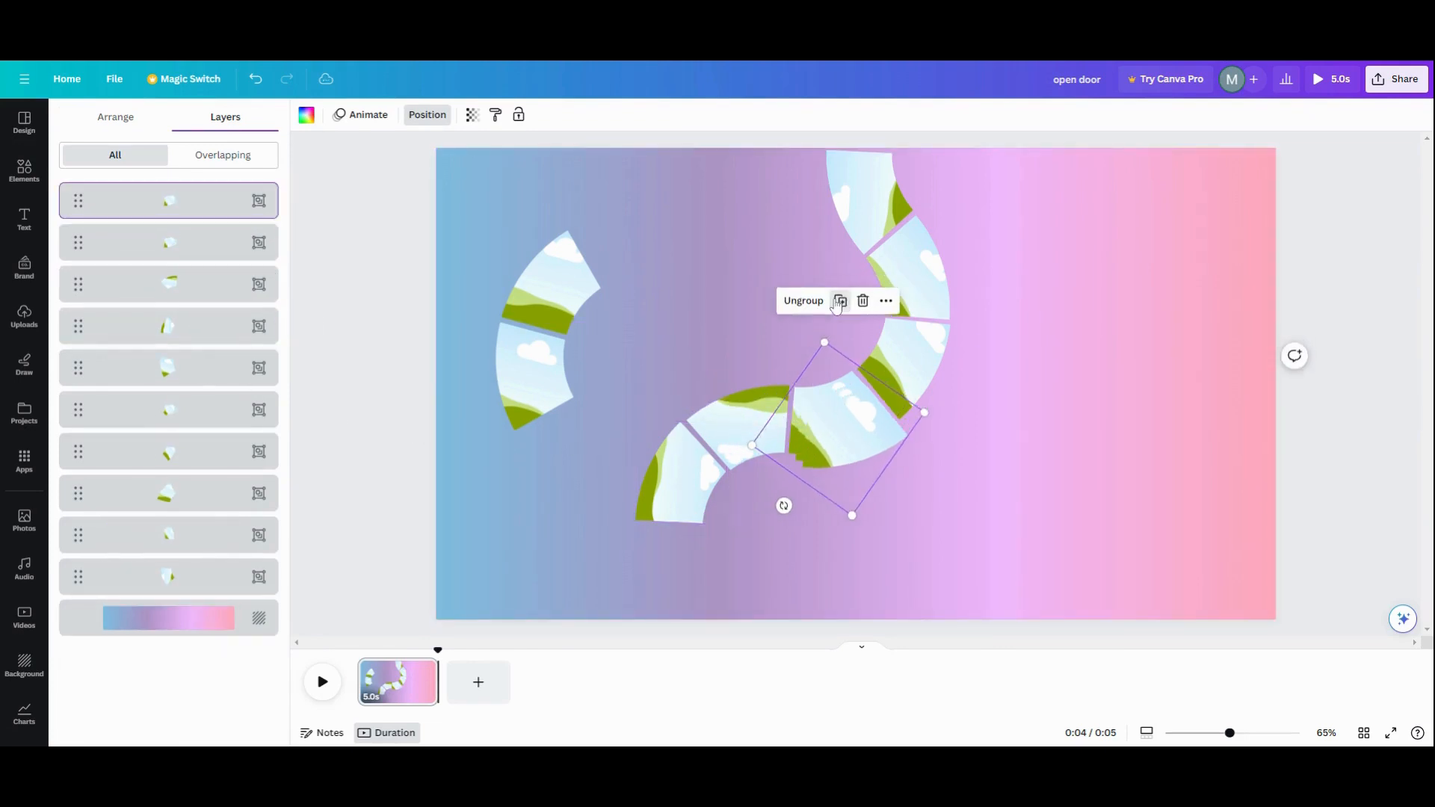
{"action": "left_click", "coordinate": [839, 300]}
{"action": "left_click_drag", "start_coordinate": [828, 407], "coordinate": [773, 240]}
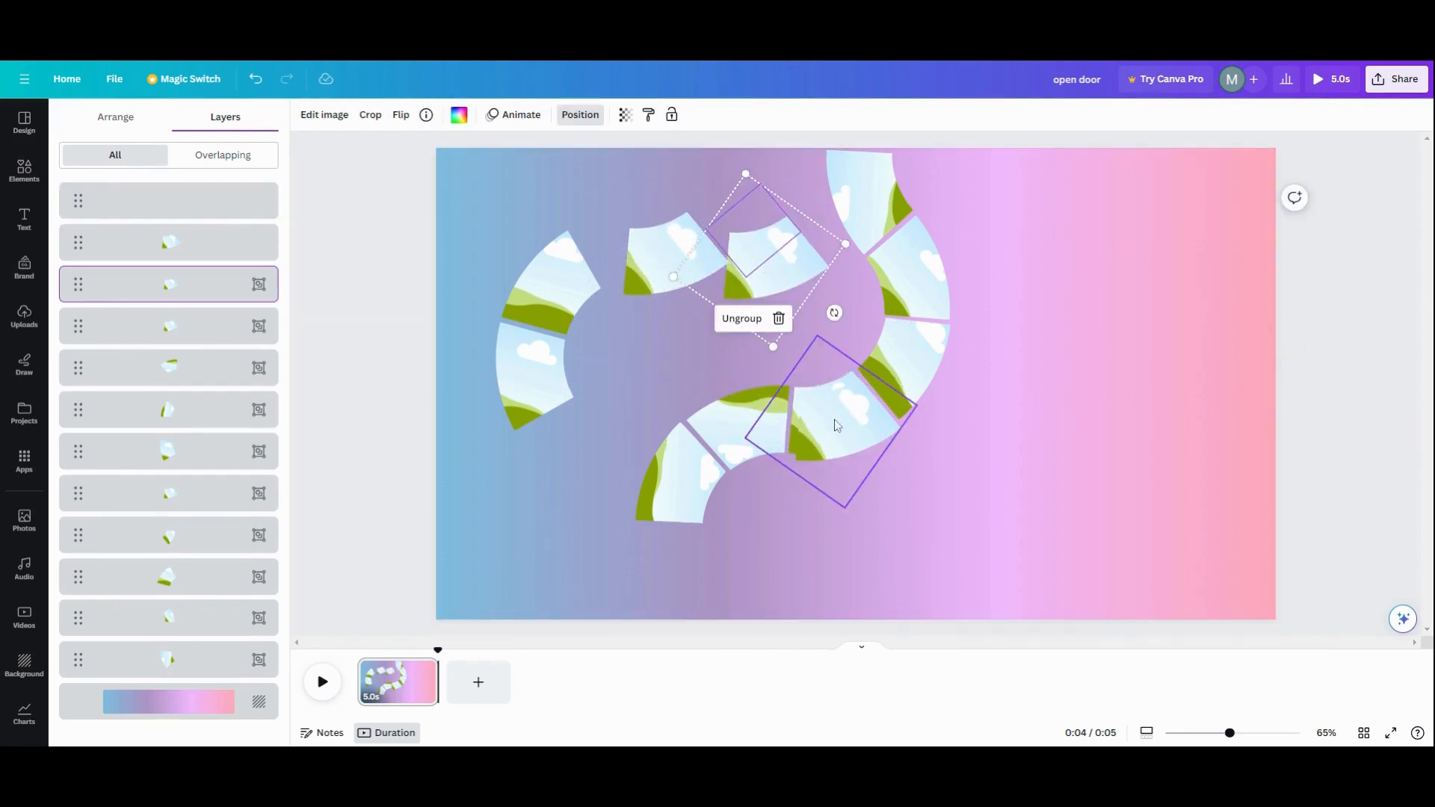
Move another copy of the fourth segment to the page's upper-right edge and rotate it
{"action": "left_click_drag", "start_coordinate": [838, 418], "coordinate": [1205, 258]}
{"action": "left_click_drag", "start_coordinate": [1295, 299], "coordinate": [1132, 276]}
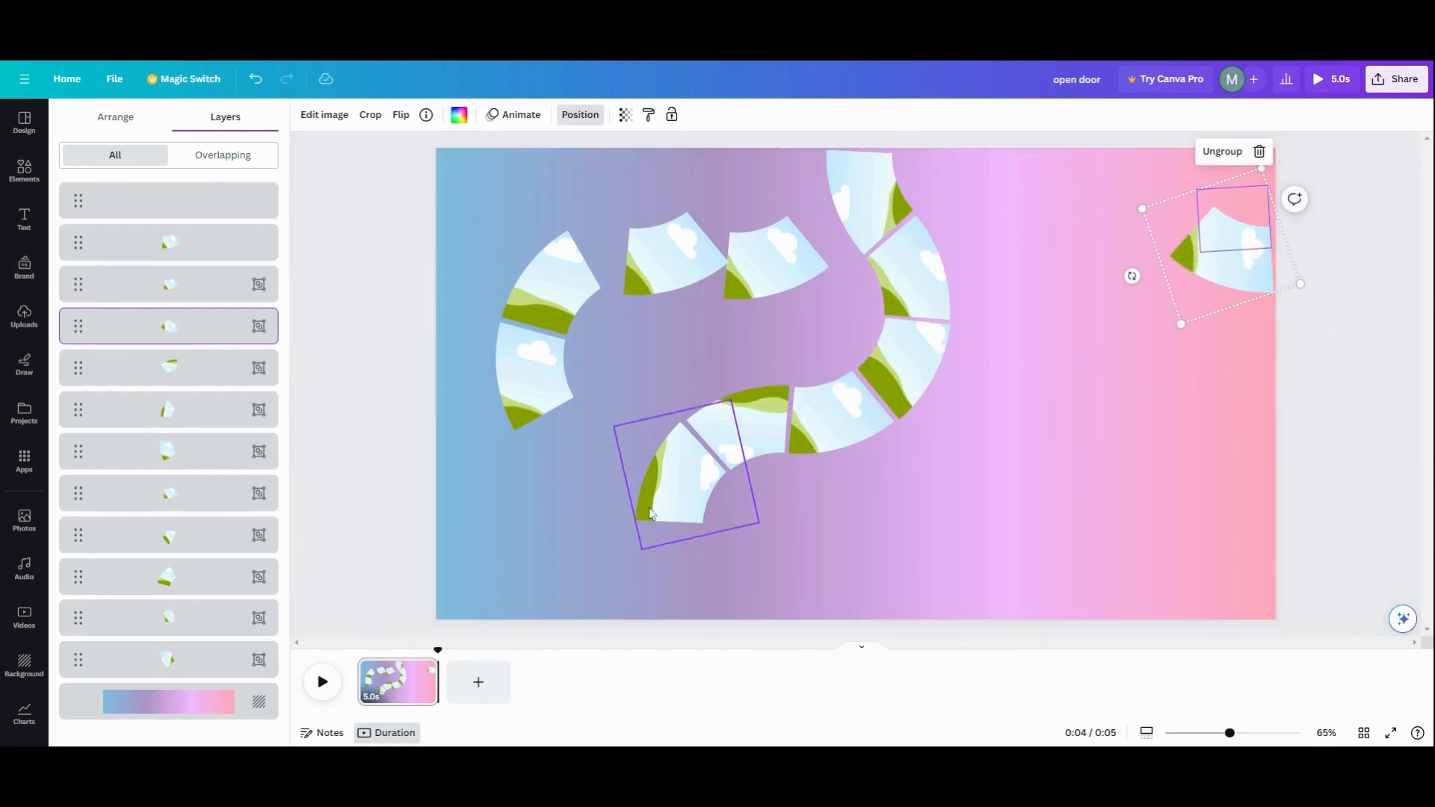
{"action": "left_click", "coordinate": [637, 582]}
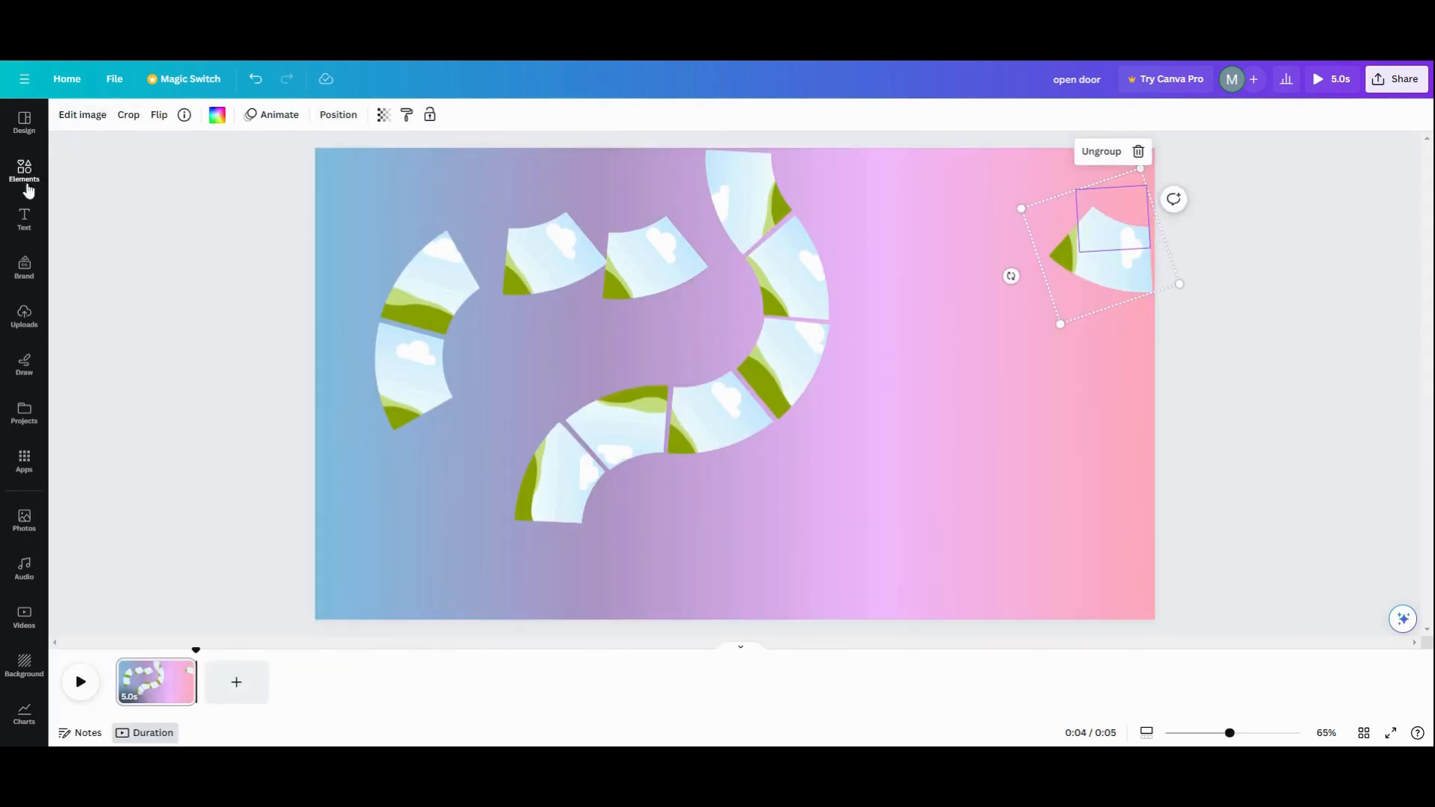
Fill the curve's lowest segment with the photo of the elderly man, rotating the picture upright and centring the face in the frame
{"action": "left_click", "coordinate": [24, 519]}
{"action": "scroll", "coordinate": [198, 517], "scroll_direction": "down", "scroll_amount": 3}
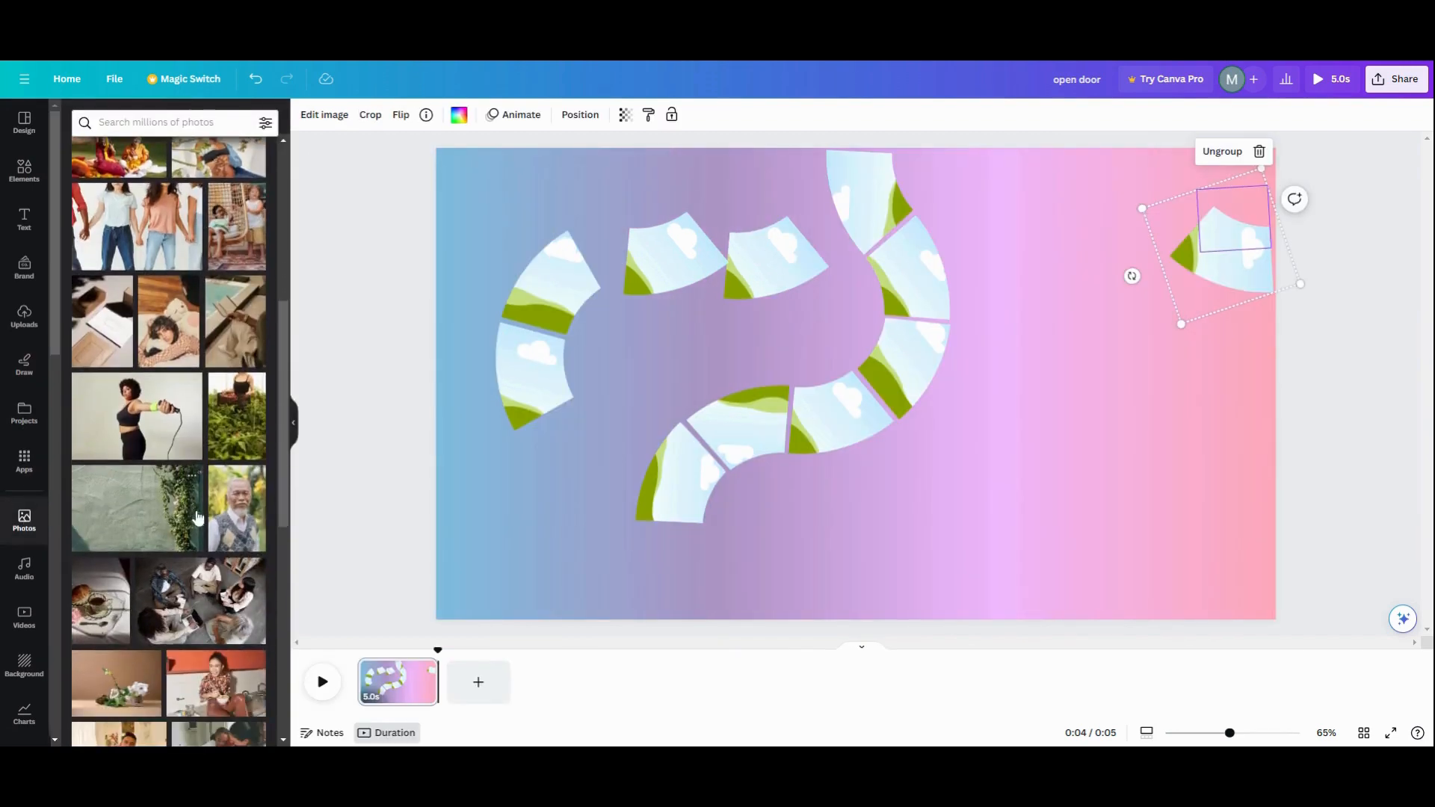
{"action": "left_click_drag", "start_coordinate": [234, 514], "coordinate": [676, 467]}
{"action": "double_click", "coordinate": [676, 464]}
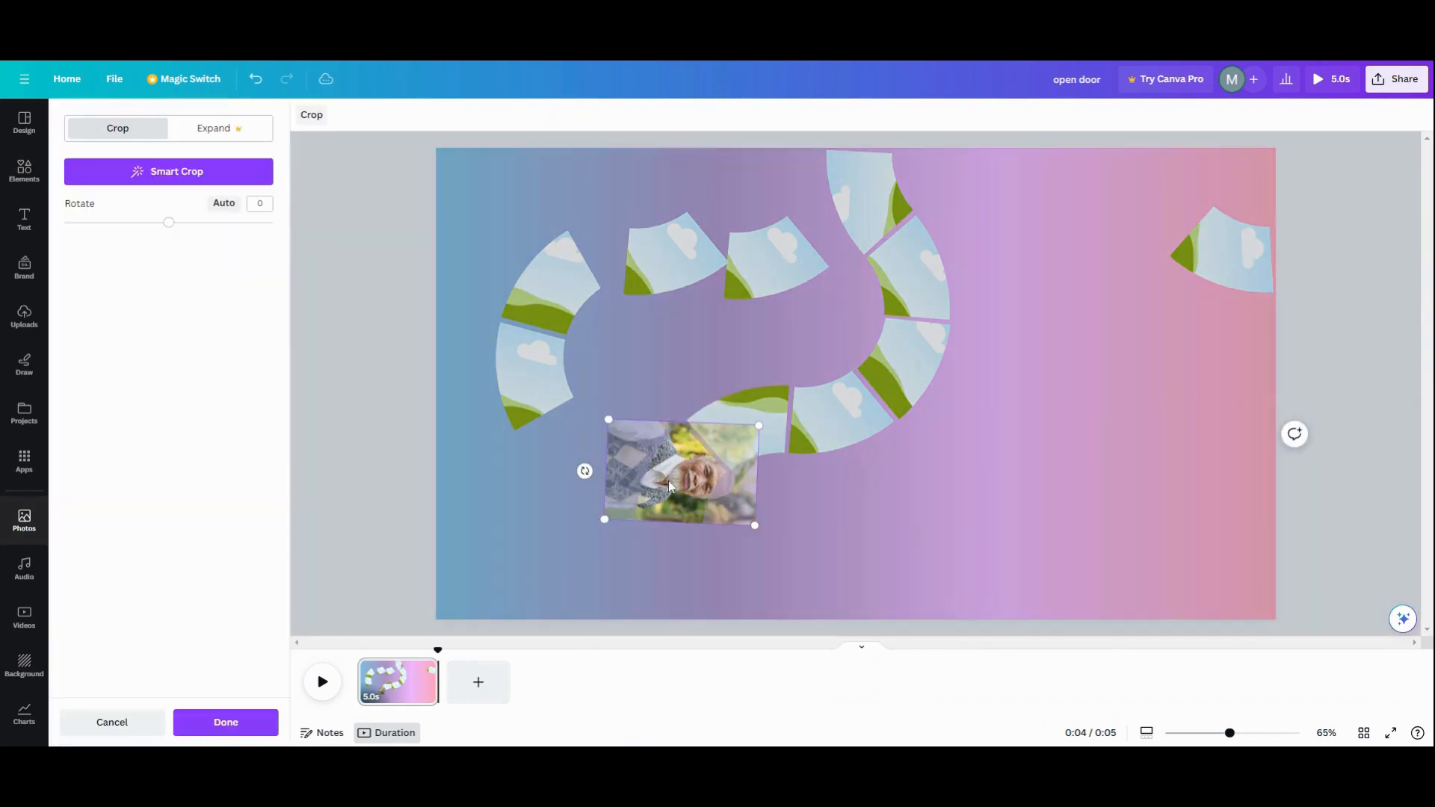
{"action": "left_click_drag", "start_coordinate": [584, 472], "coordinate": [671, 550]}
{"action": "left_click_drag", "start_coordinate": [689, 476], "coordinate": [677, 511]}
{"action": "left_click", "coordinate": [563, 514]}
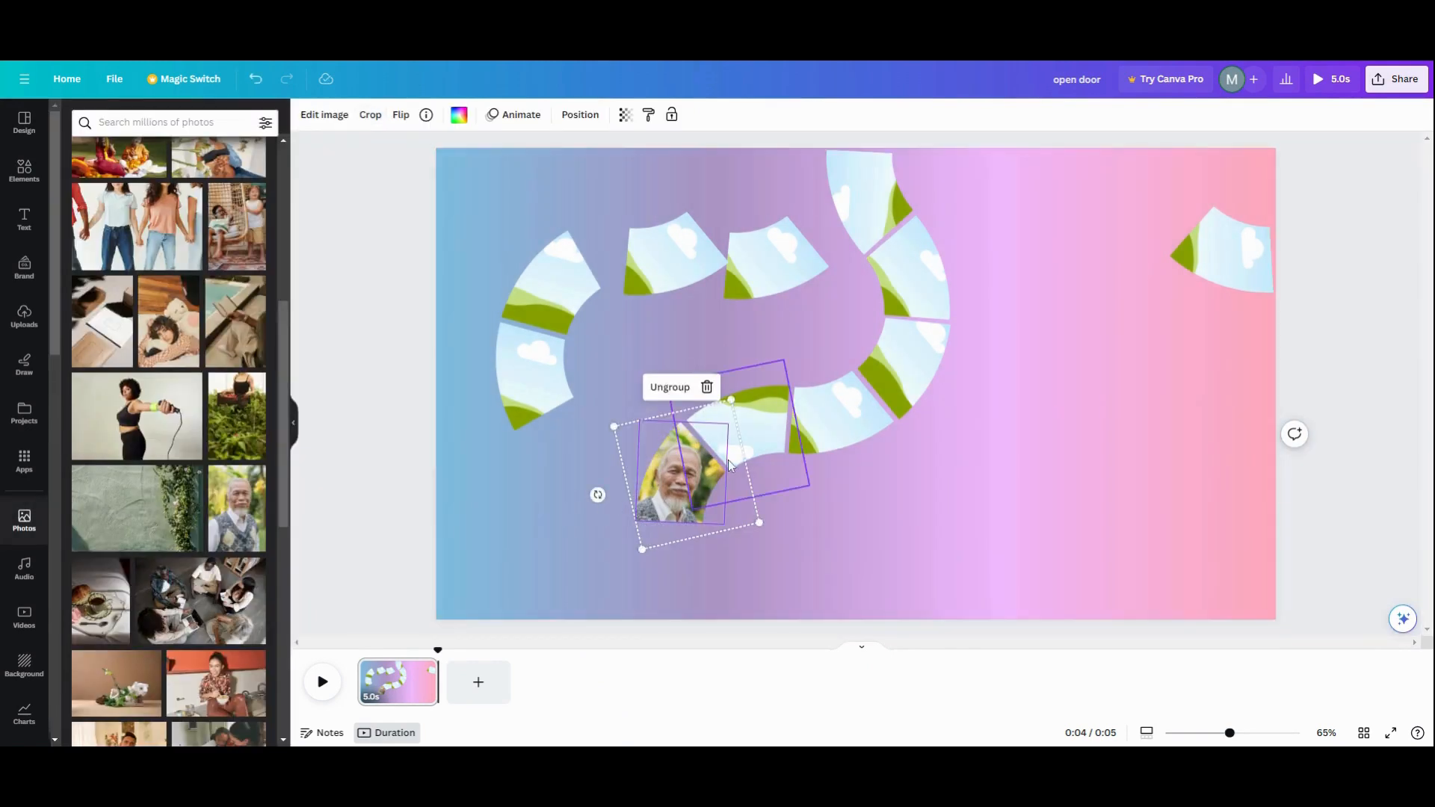
Fill the third segment of the curve with the coffee and croissant photo and undo the accidental shift of the segment
{"action": "scroll", "coordinate": [187, 517], "scroll_direction": "down", "scroll_amount": 1}
{"action": "scroll", "coordinate": [187, 517], "scroll_direction": "down", "scroll_amount": 1}
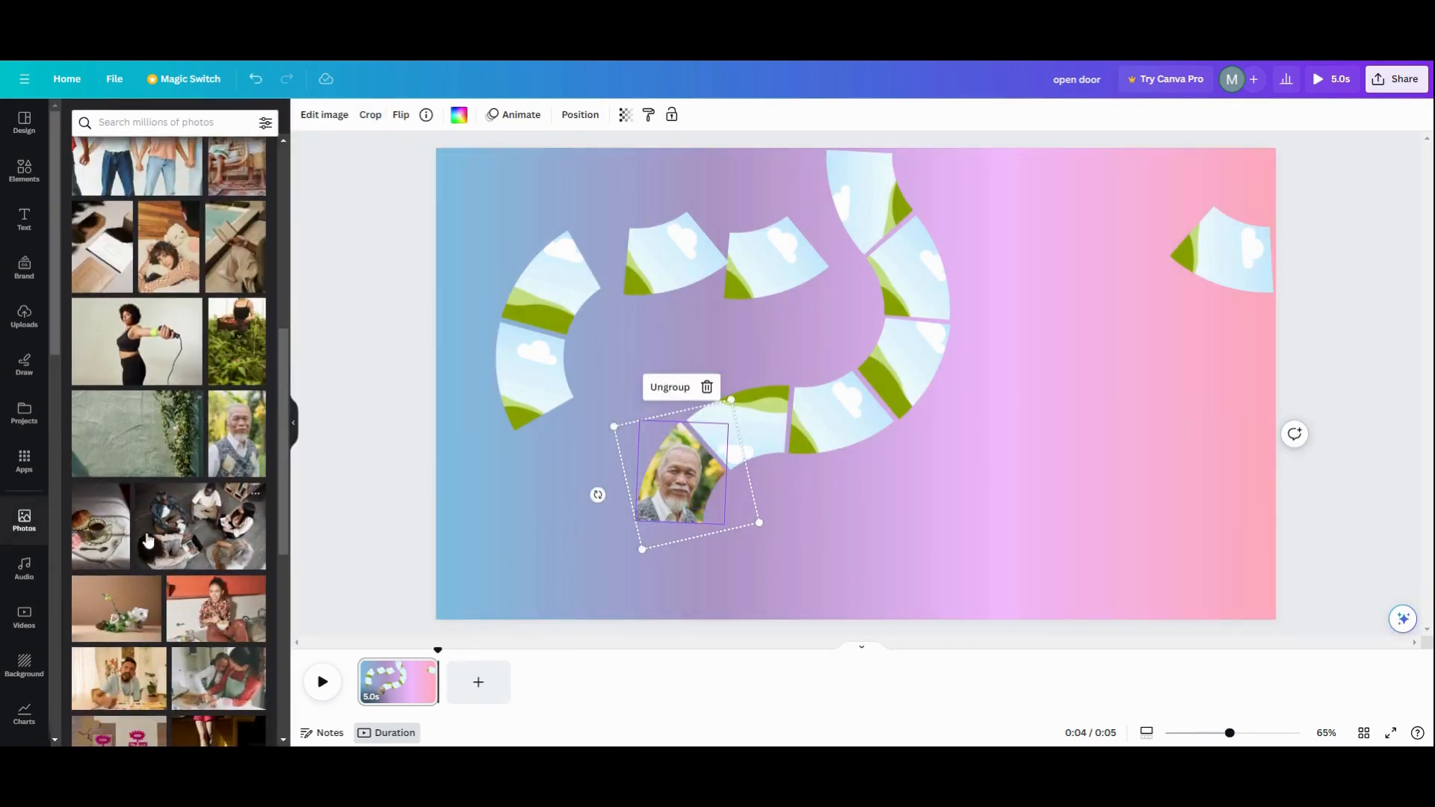
{"action": "left_click", "coordinate": [82, 532]}
{"action": "left_click_drag", "start_coordinate": [822, 373], "coordinate": [119, 493]}
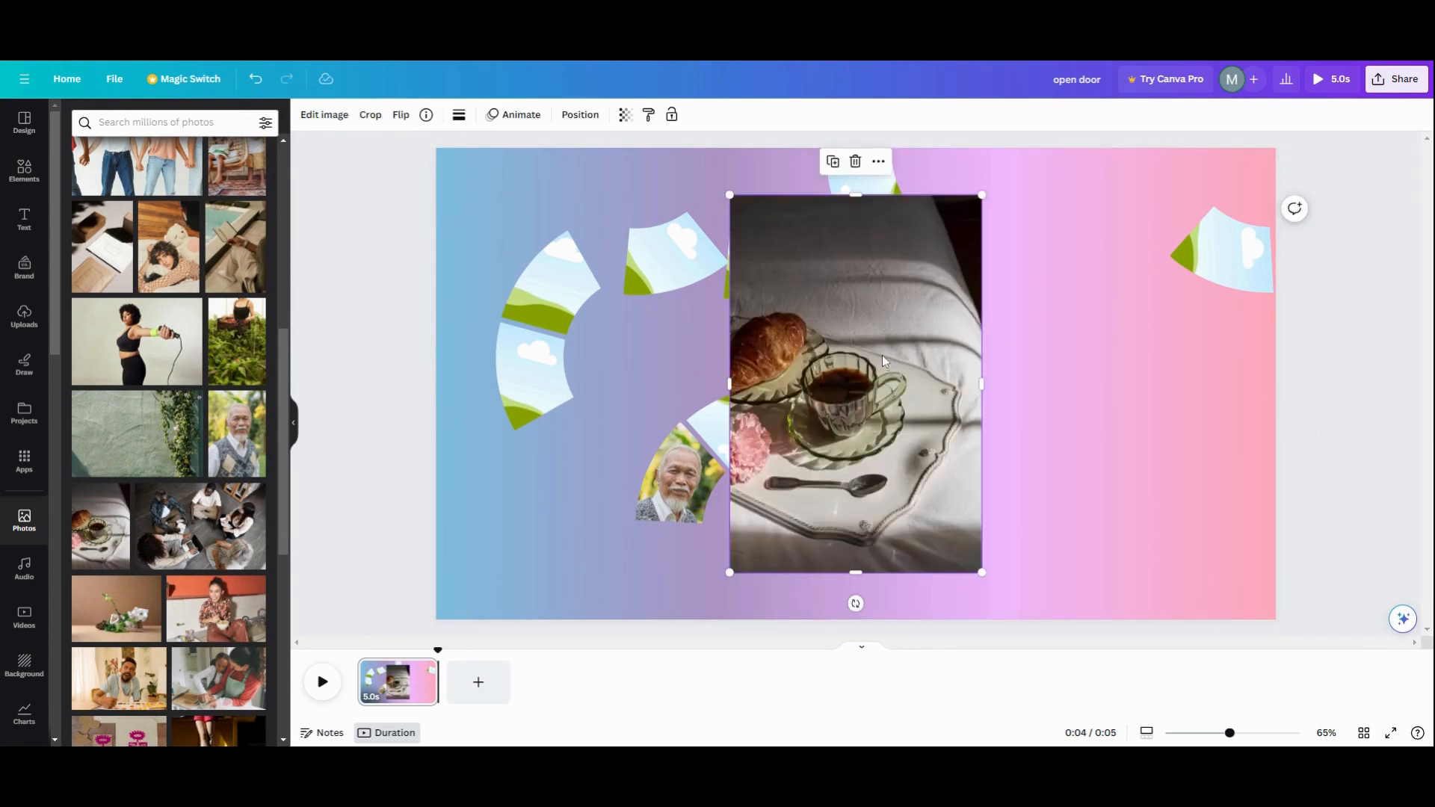
{"action": "mouse_move", "coordinate": [882, 361]}
{"action": "left_mouse_down"}
{"action": "mouse_move", "coordinate": [884, 413]}
{"action": "mouse_move", "coordinate": [908, 356]}
{"action": "left_mouse_up"}
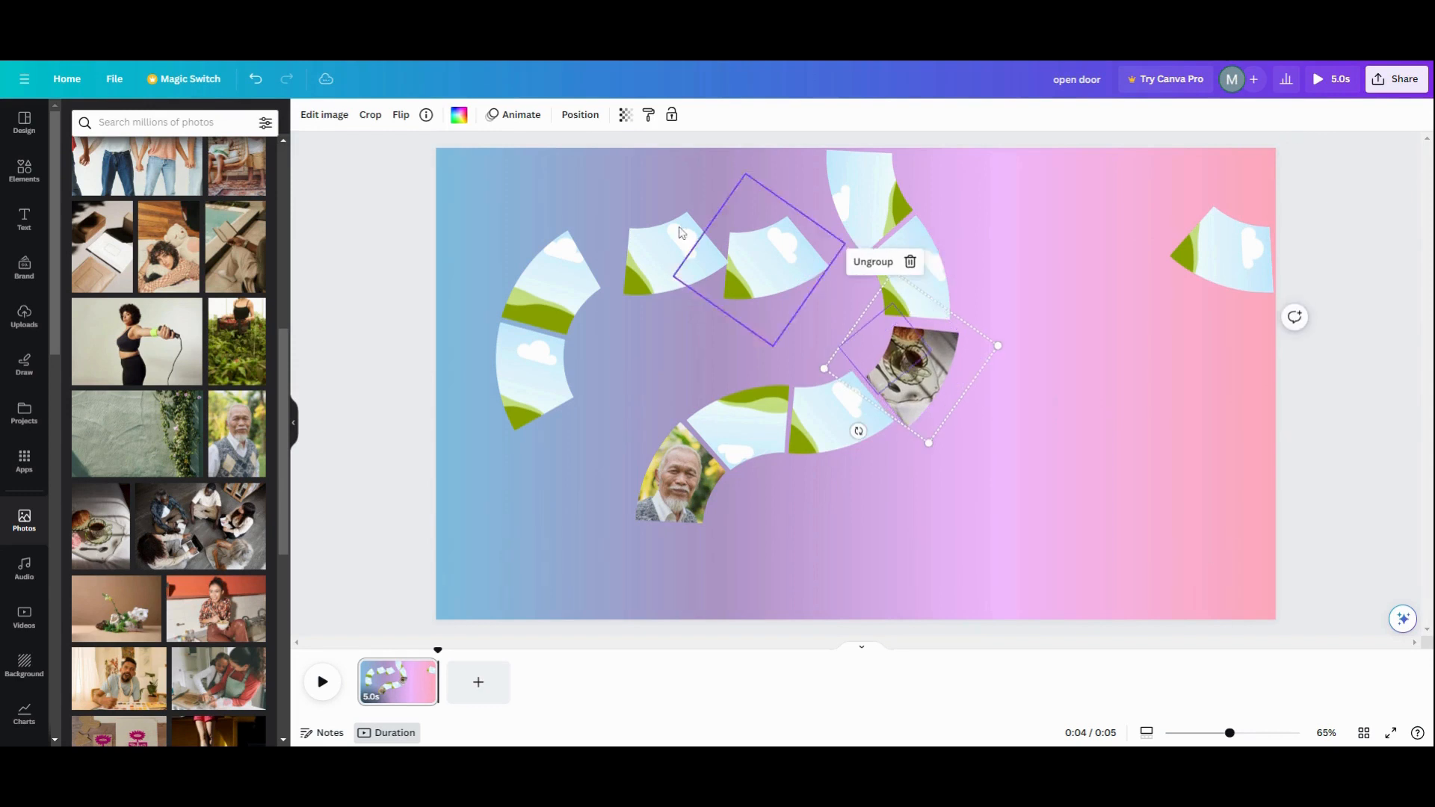
{"action": "left_click", "coordinate": [258, 80]}
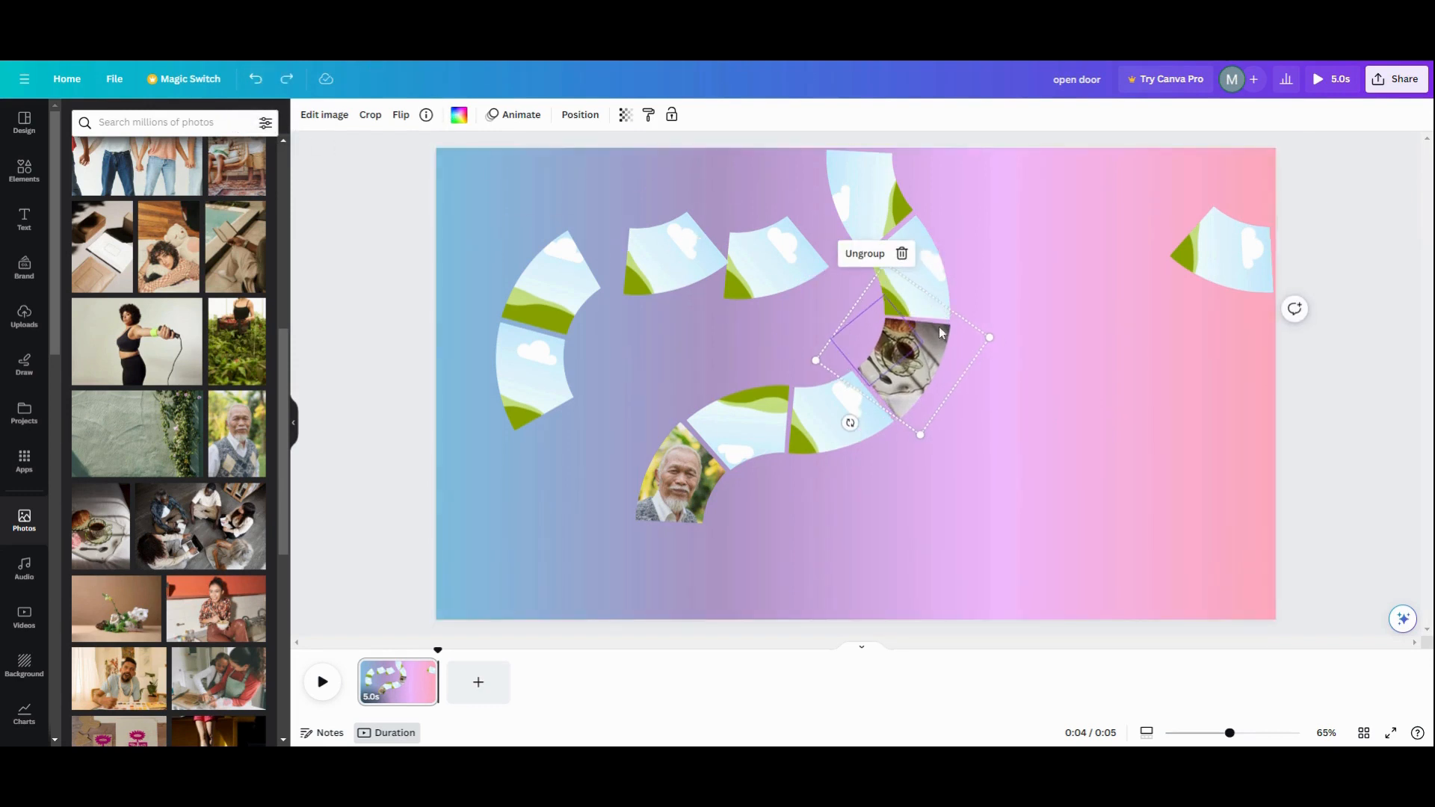
Rotate the coffee photo within its segment frame so the cup appears closer to upright
{"action": "double_click", "coordinate": [913, 379]}
{"action": "left_click_drag", "start_coordinate": [845, 411], "coordinate": [901, 440]}
{"action": "left_click", "coordinate": [878, 458]}
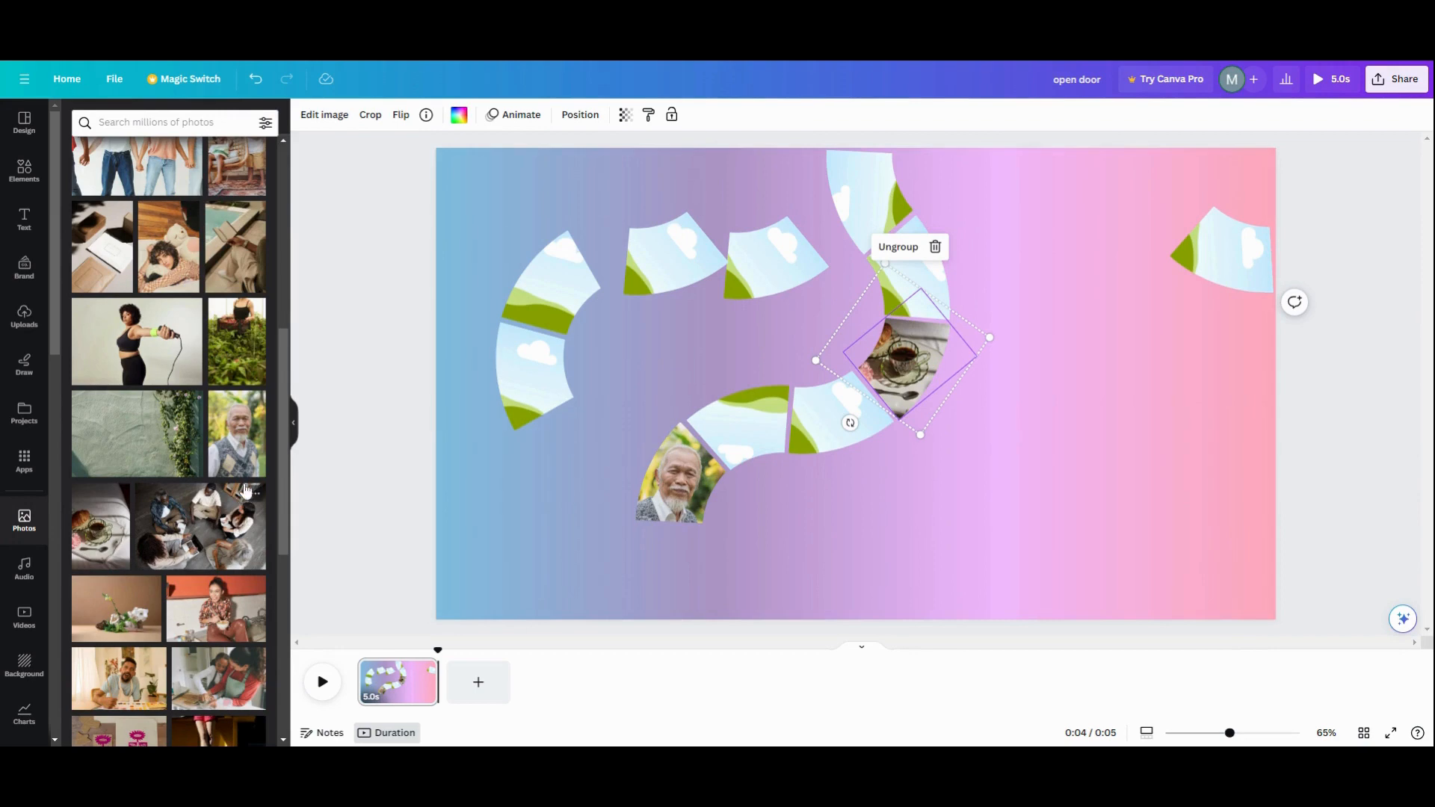
Fill the curve's top segment with the photo of the woman in red
{"action": "left_click_drag", "start_coordinate": [224, 617], "coordinate": [885, 228]}
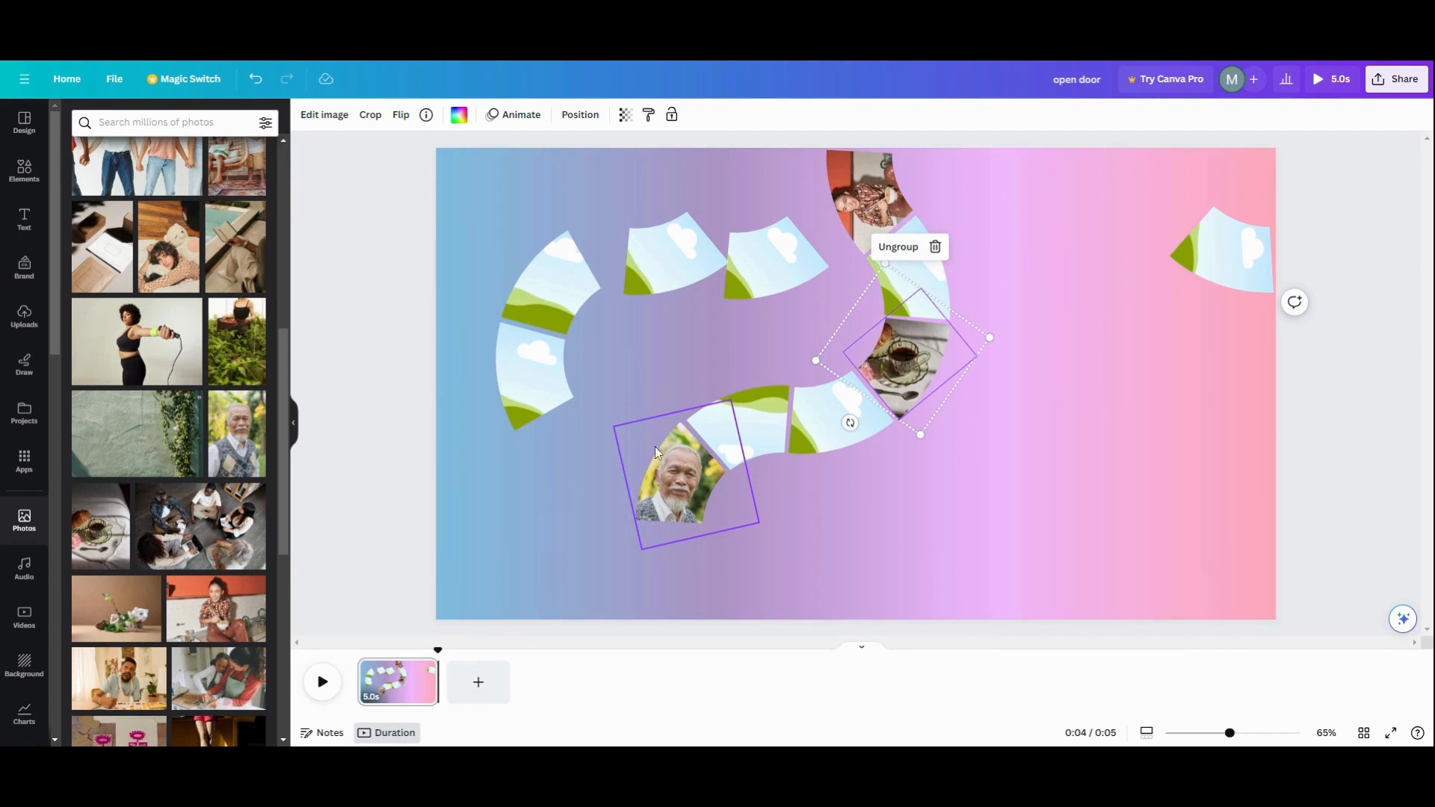
Gather the spare segments into a pile in the page's upper-left corner, clear of the curve
{"action": "left_click_drag", "start_coordinate": [763, 278], "coordinate": [485, 230]}
{"action": "left_click_drag", "start_coordinate": [664, 257], "coordinate": [518, 261]}
{"action": "left_click_drag", "start_coordinate": [684, 283], "coordinate": [498, 301]}
{"action": "left_click_drag", "start_coordinate": [538, 377], "coordinate": [579, 319]}
Set the transparency value of all six curve segments to 0, including the one with the elderly man's photo
{"action": "left_click_drag", "start_coordinate": [770, 196], "coordinate": [972, 533]}
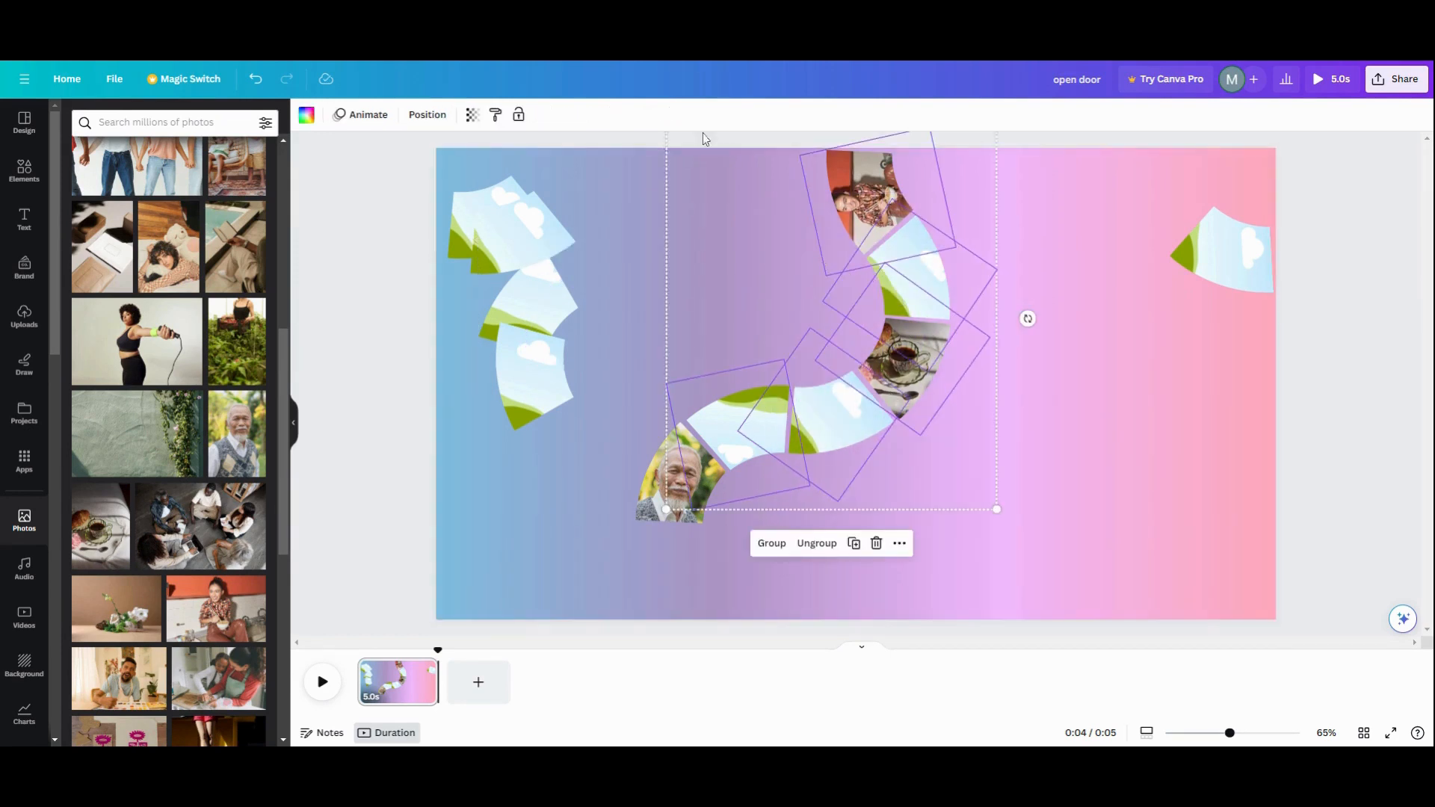
{"action": "left_click", "coordinate": [472, 114]}
{"action": "left_click_drag", "start_coordinate": [474, 170], "coordinate": [302, 159]}
{"action": "left_click", "coordinate": [573, 548]}
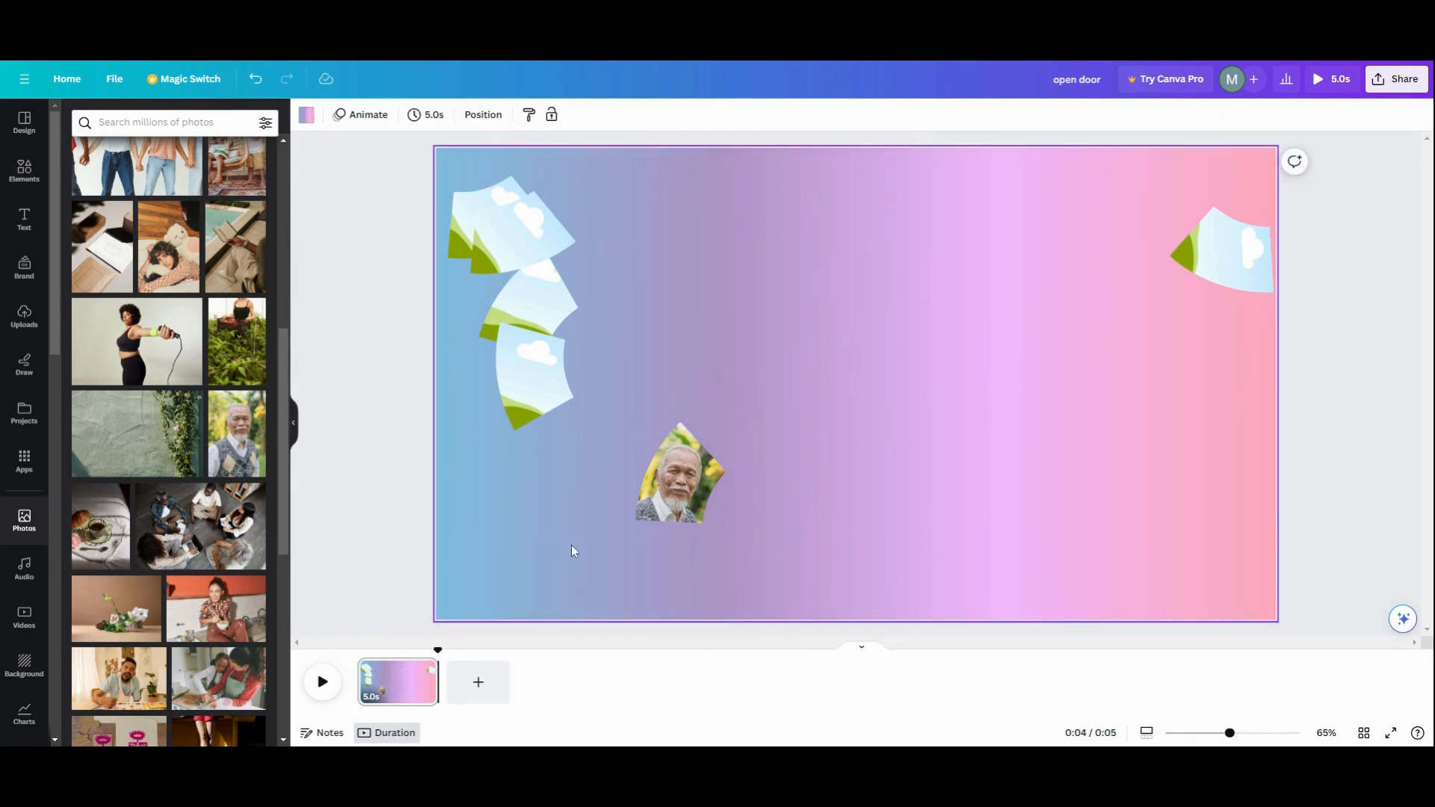
{"action": "left_click_drag", "start_coordinate": [569, 542], "coordinate": [680, 514]}
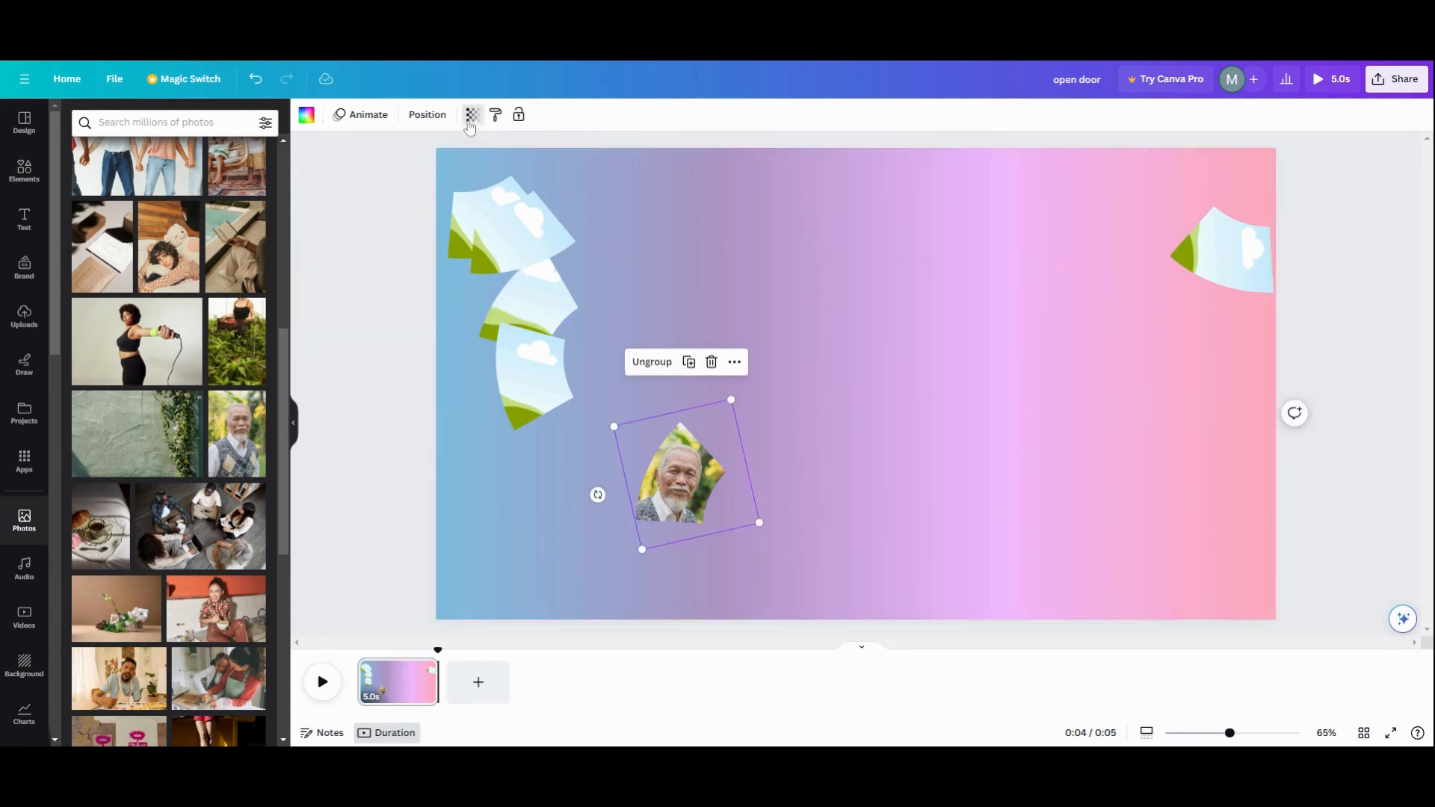
{"action": "left_click", "coordinate": [472, 114]}
{"action": "left_click_drag", "start_coordinate": [468, 170], "coordinate": [341, 170]}
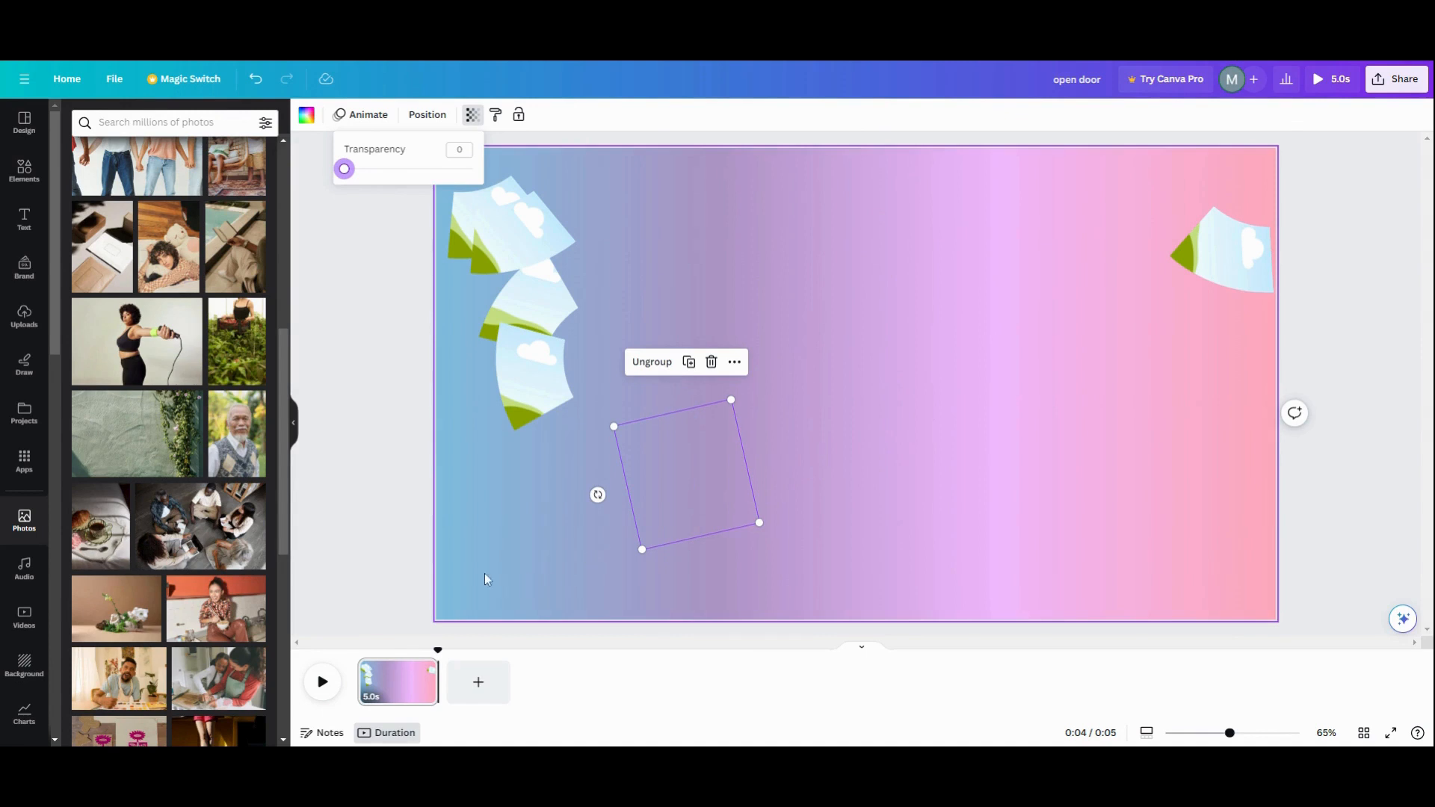
Duplicate the page holding the invisible curve segments
{"action": "left_click", "coordinate": [426, 671]}
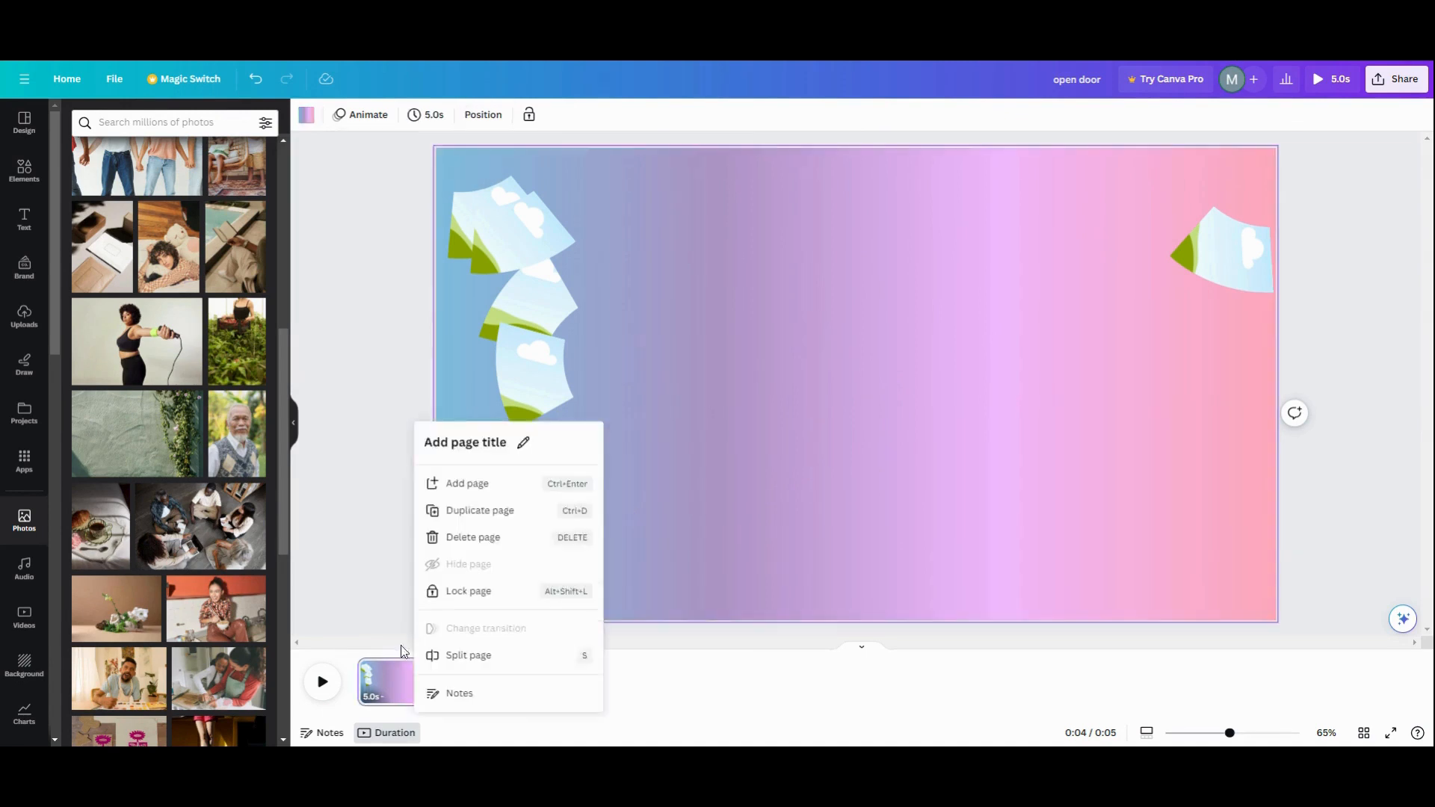
{"action": "left_click", "coordinate": [464, 464]}
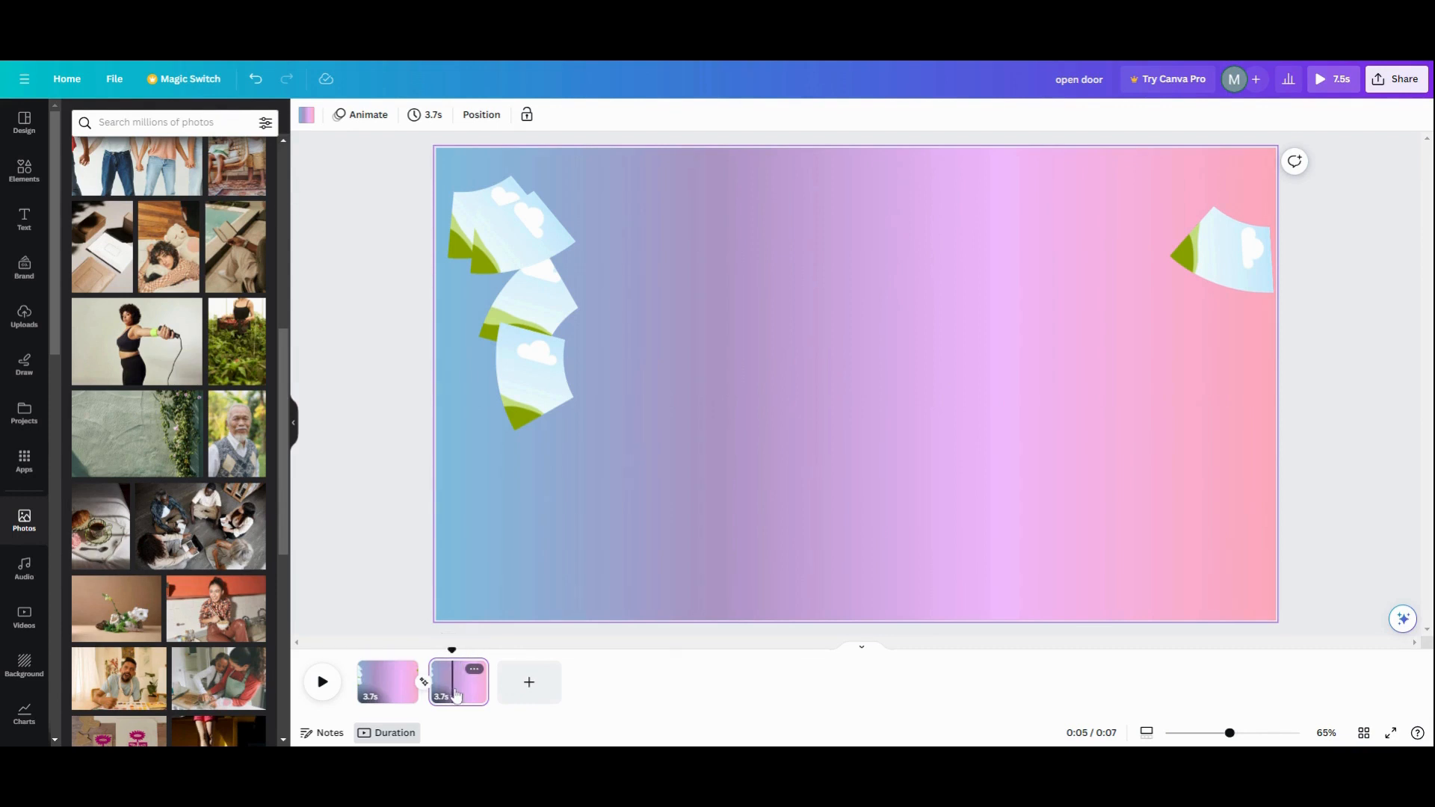
Set the transparency value of the curve's invisible top segment to 100 on the second page and duplicate that page
{"action": "left_click", "coordinate": [815, 176]}
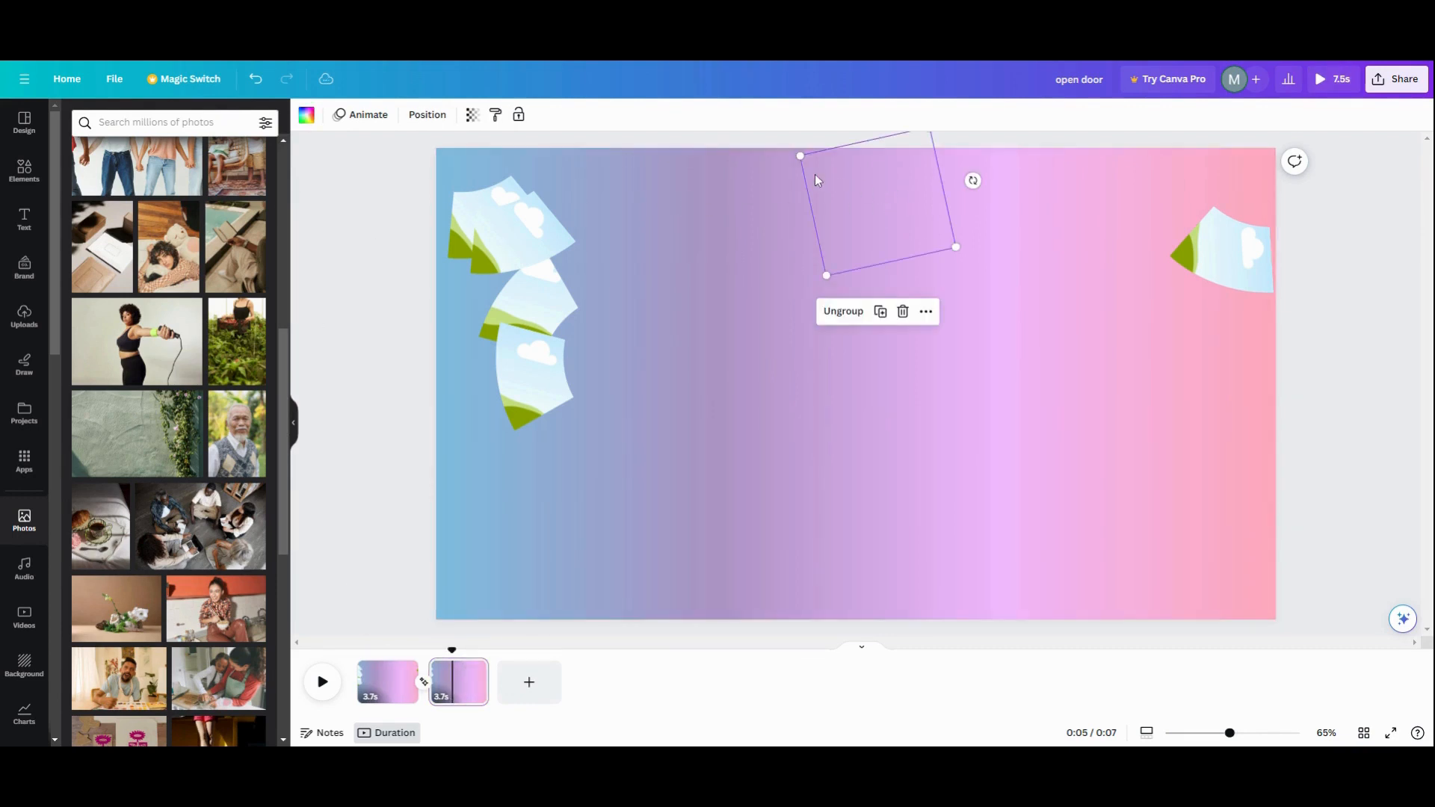
{"action": "left_click", "coordinate": [473, 115]}
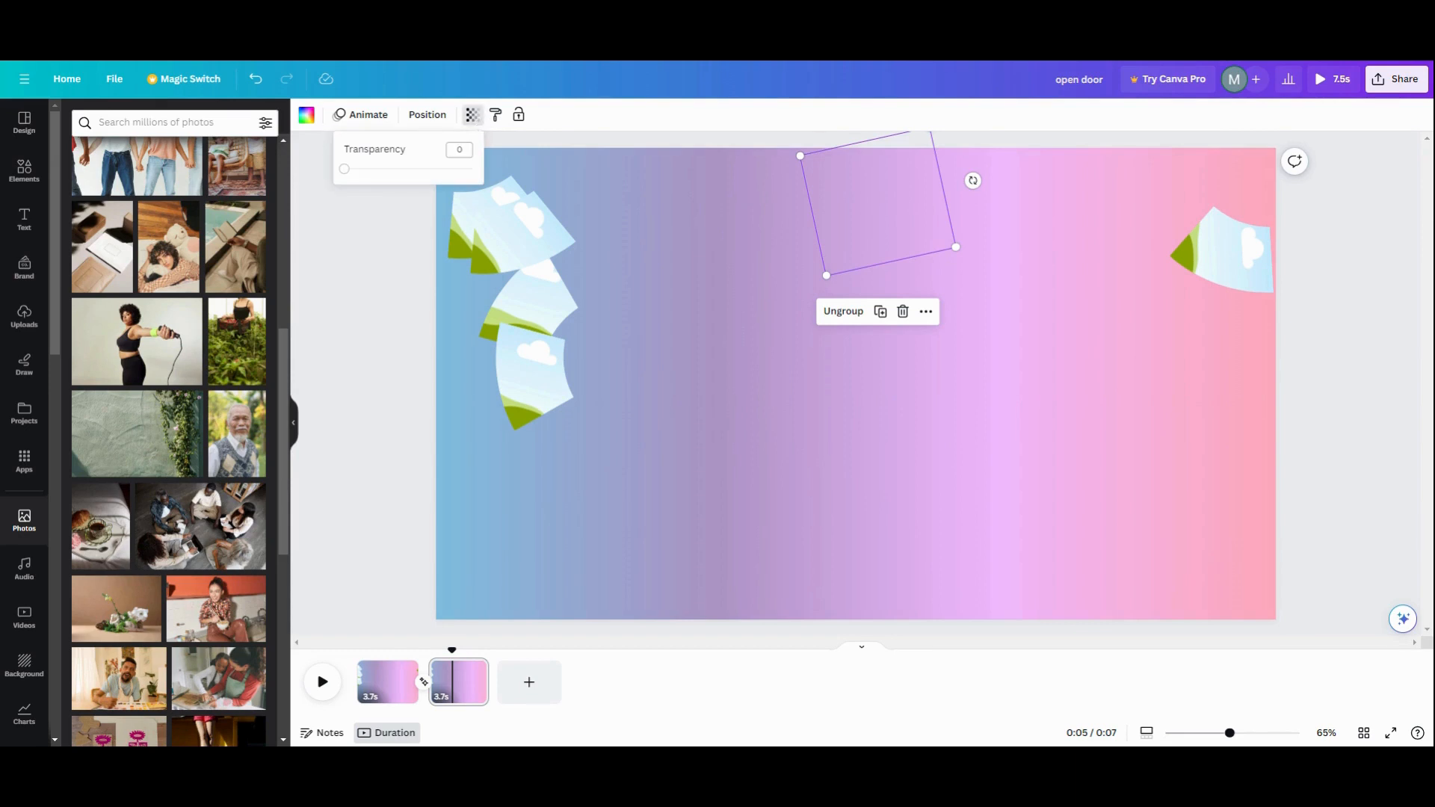
{"action": "left_click_drag", "start_coordinate": [344, 173], "coordinate": [504, 197]}
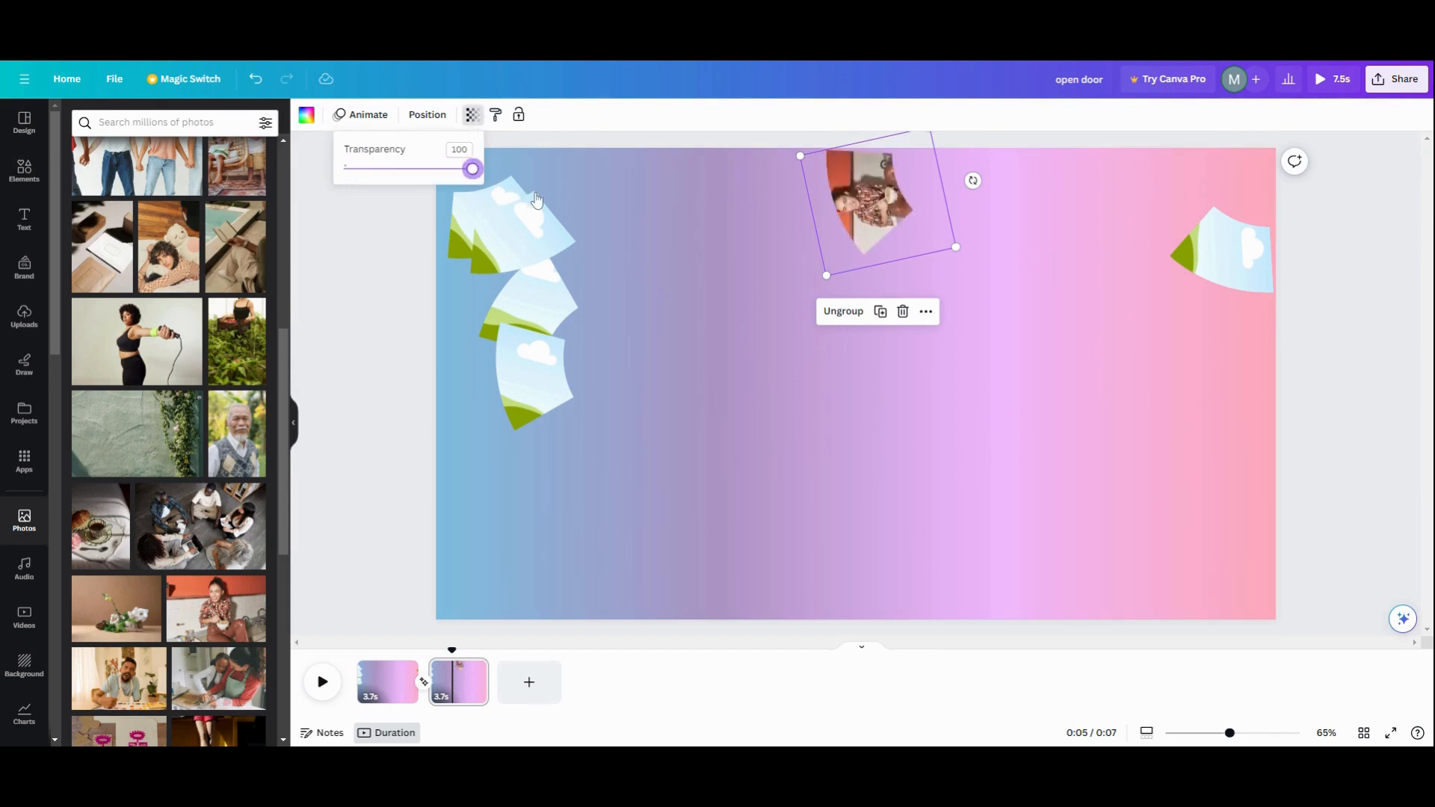
{"action": "right_click", "coordinate": [463, 684]}
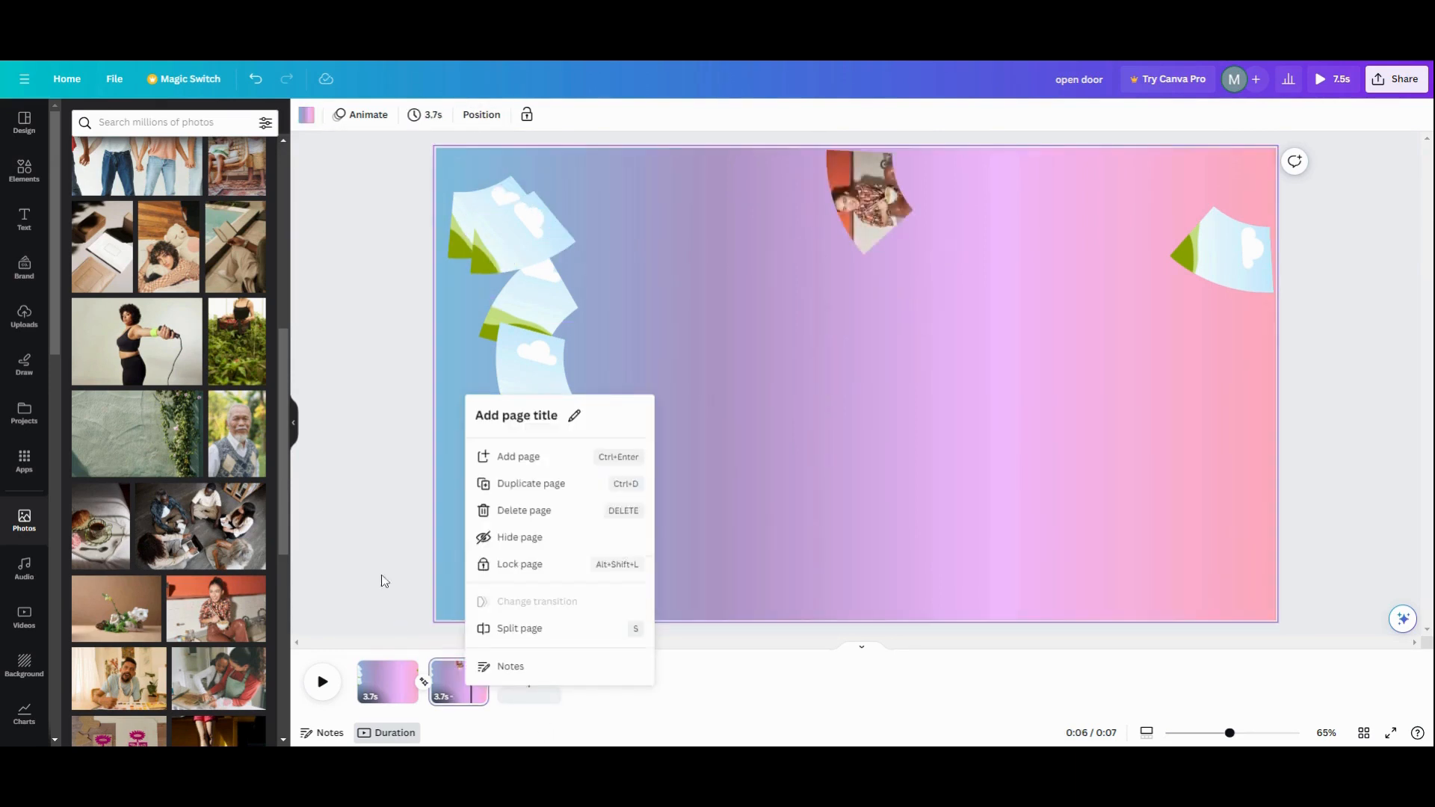
{"action": "key", "text": "ctrl+d"}
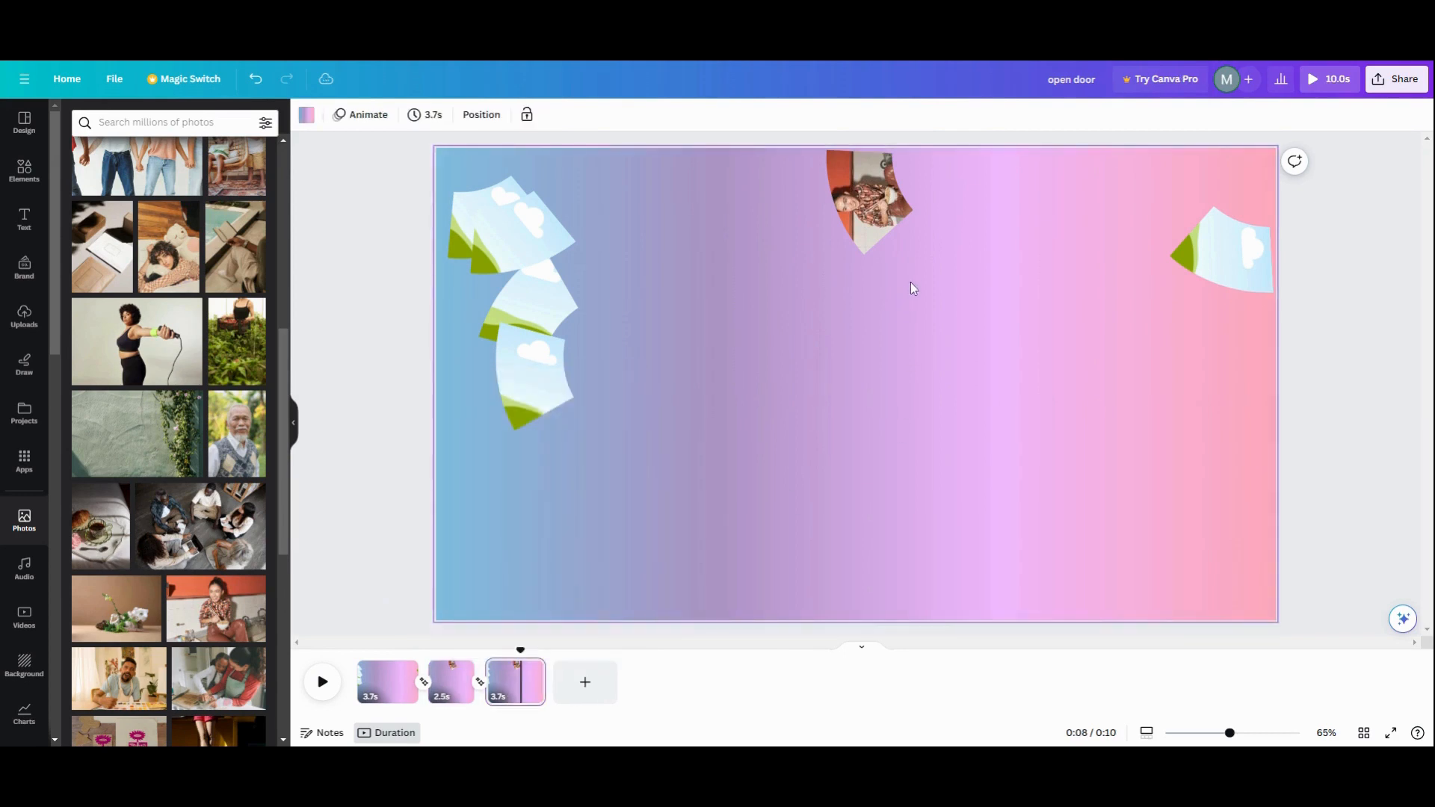
Set the second curve segment's transparency value to 100 on the third page and duplicate that page
{"action": "left_click", "coordinate": [910, 257]}
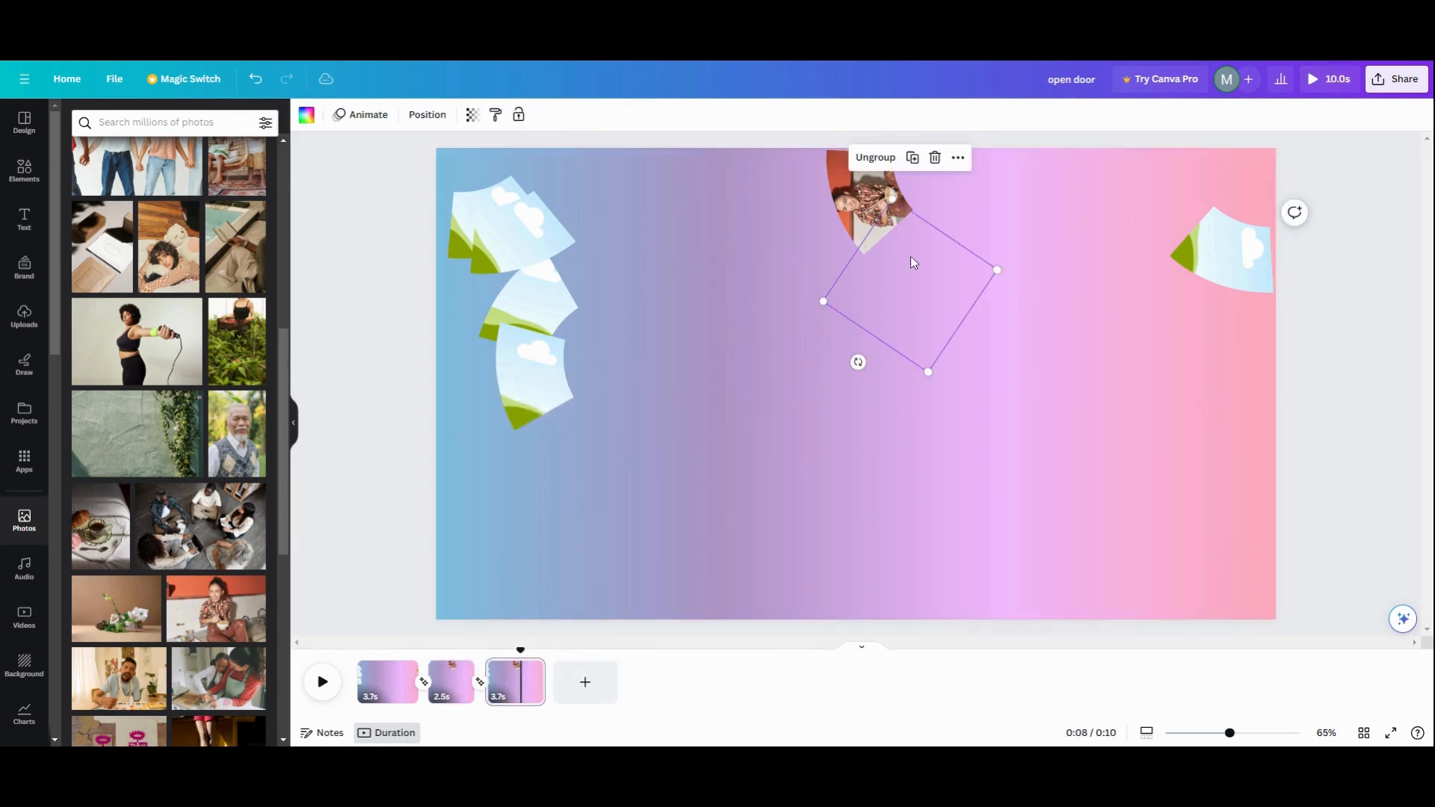
{"action": "left_click", "coordinate": [472, 115]}
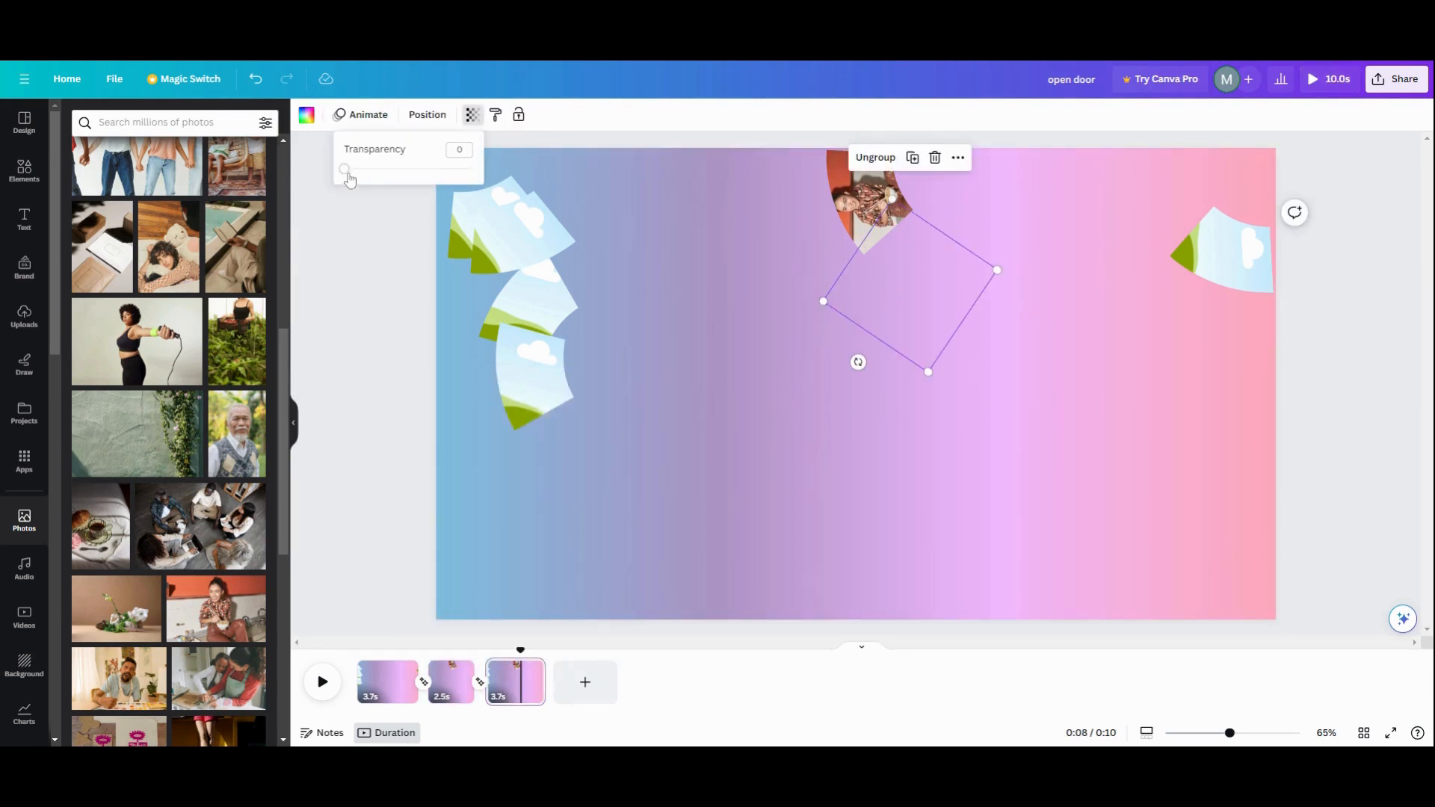
{"action": "left_click_drag", "start_coordinate": [345, 169], "coordinate": [472, 169]}
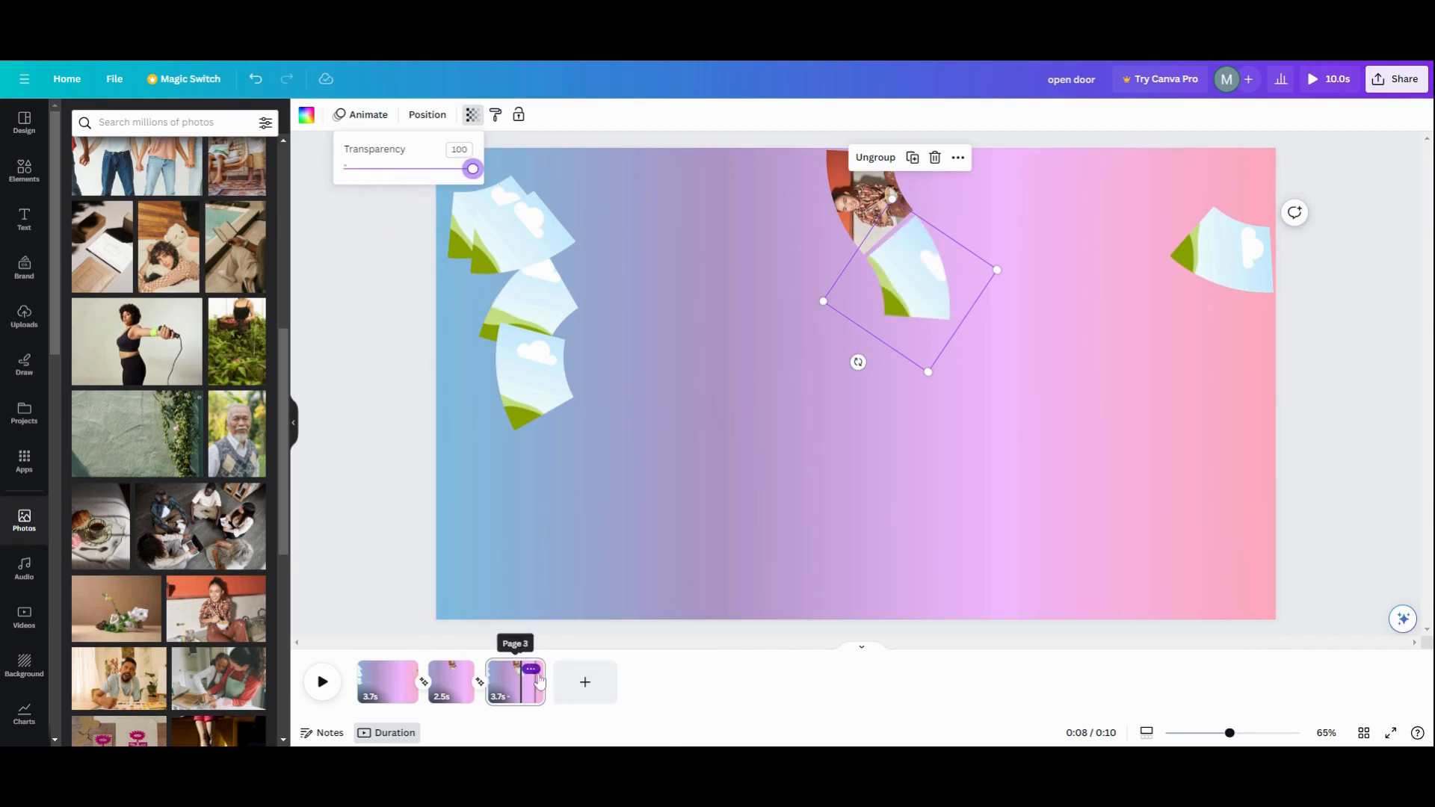
{"action": "left_click", "coordinate": [530, 668]}
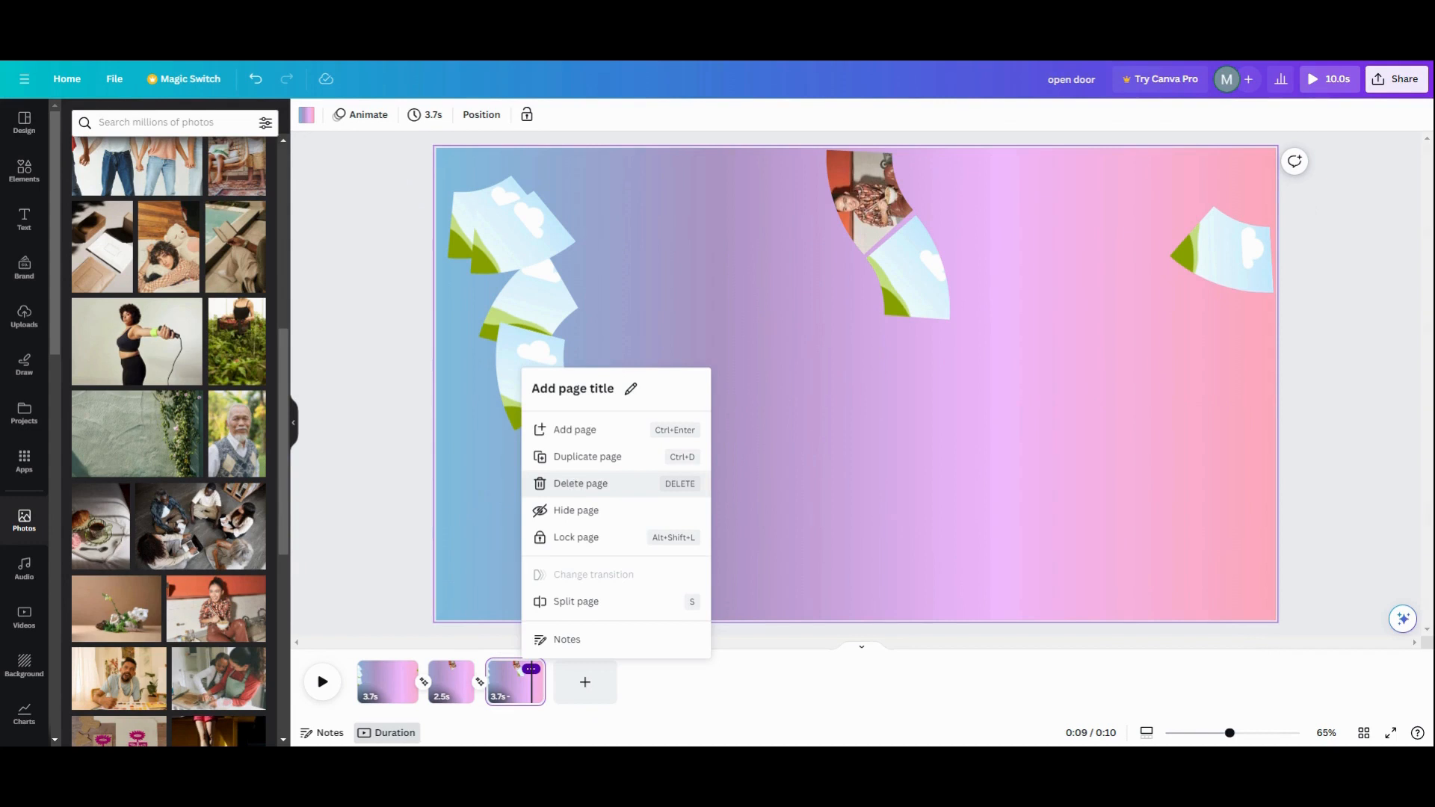
{"action": "left_click", "coordinate": [598, 458]}
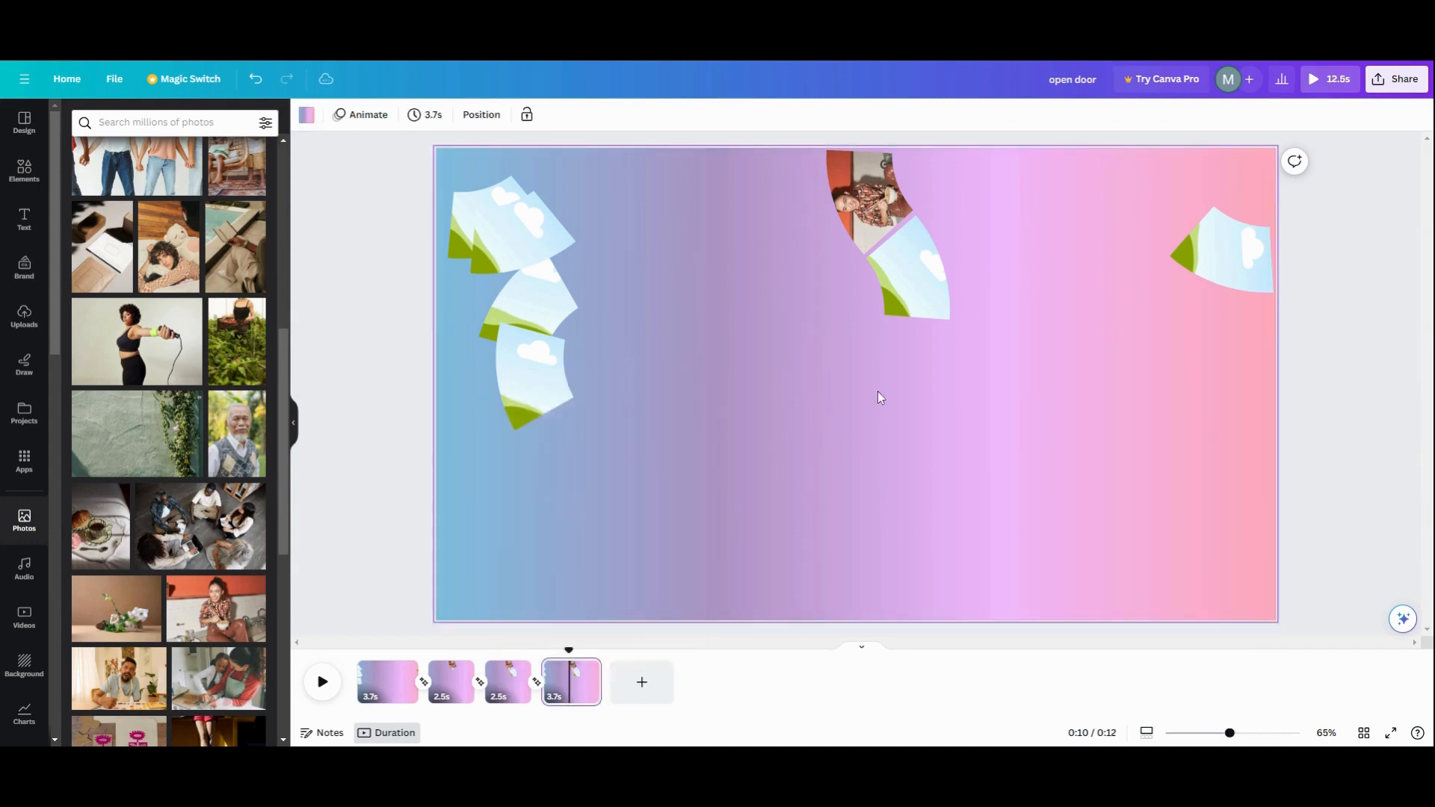
Set the third curve segment, holding the coffee cup photo, to transparency value 100 on the fourth page and duplicate that page
{"action": "left_click", "coordinate": [900, 354]}
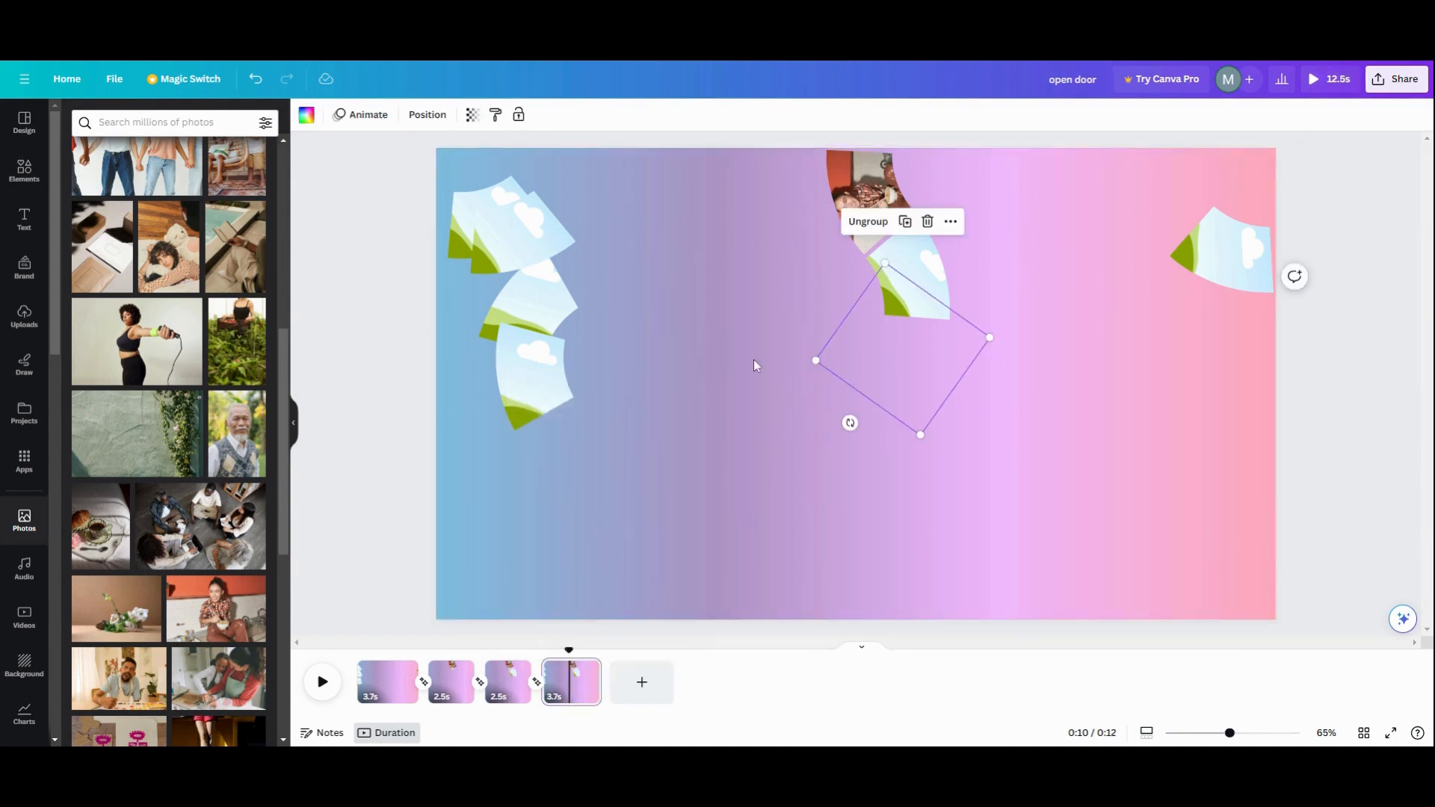
{"action": "left_click", "coordinate": [472, 114]}
{"action": "left_click_drag", "start_coordinate": [345, 174], "coordinate": [470, 169]}
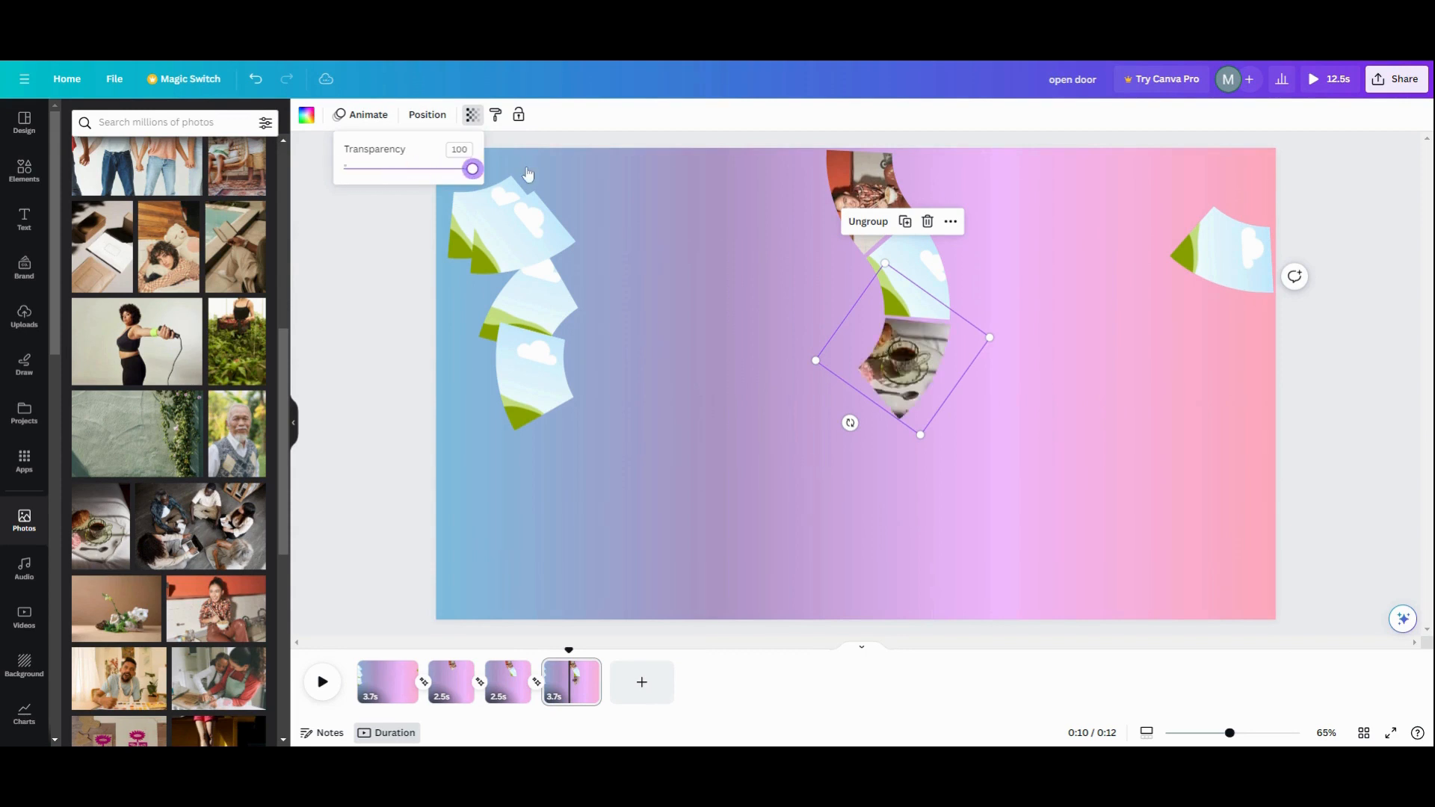
{"action": "left_click", "coordinate": [587, 671]}
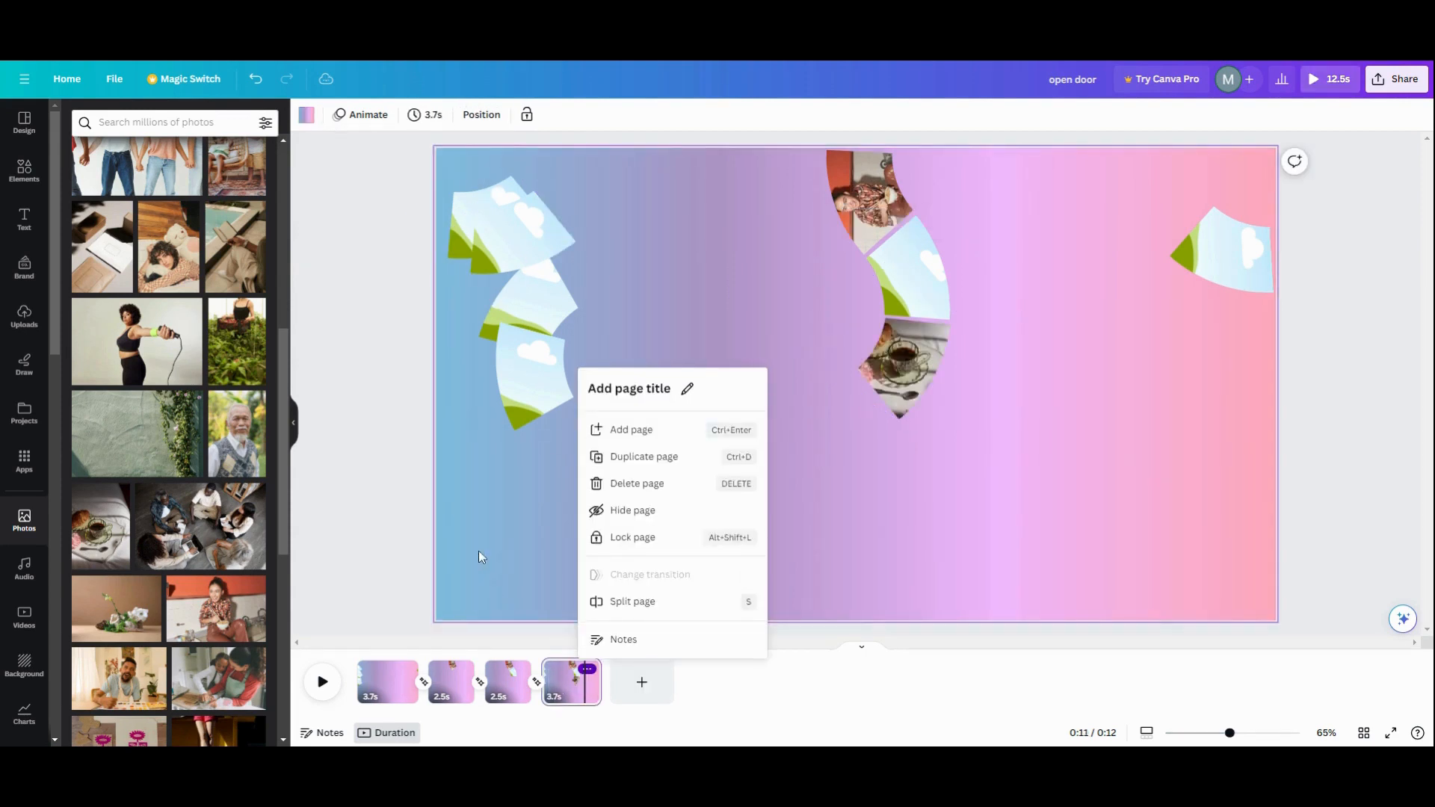
{"action": "left_click", "coordinate": [641, 468]}
Set the transparency value of the fourth curve segment to 100 on the fifth page
{"action": "left_click", "coordinate": [853, 418]}
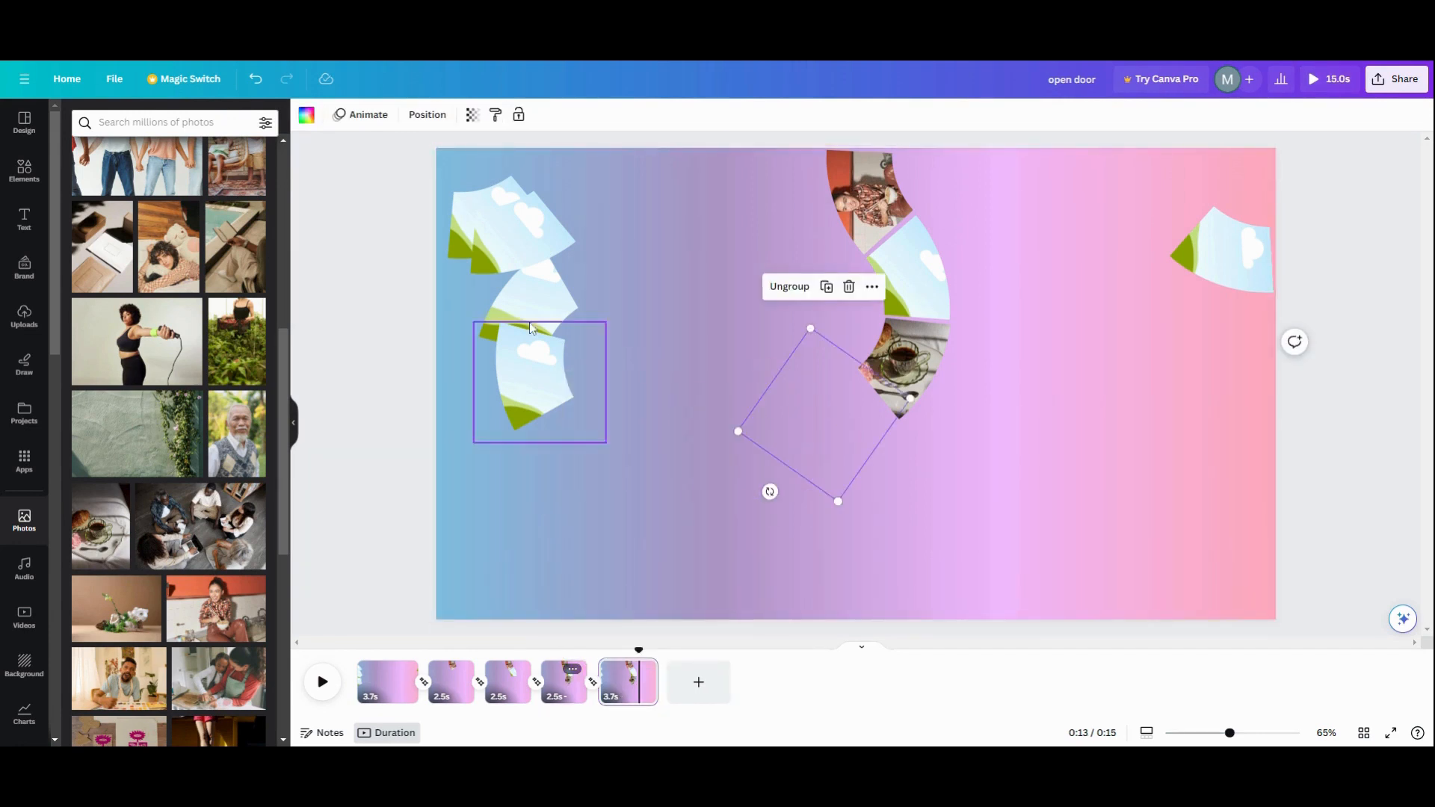
{"action": "left_click", "coordinate": [426, 118]}
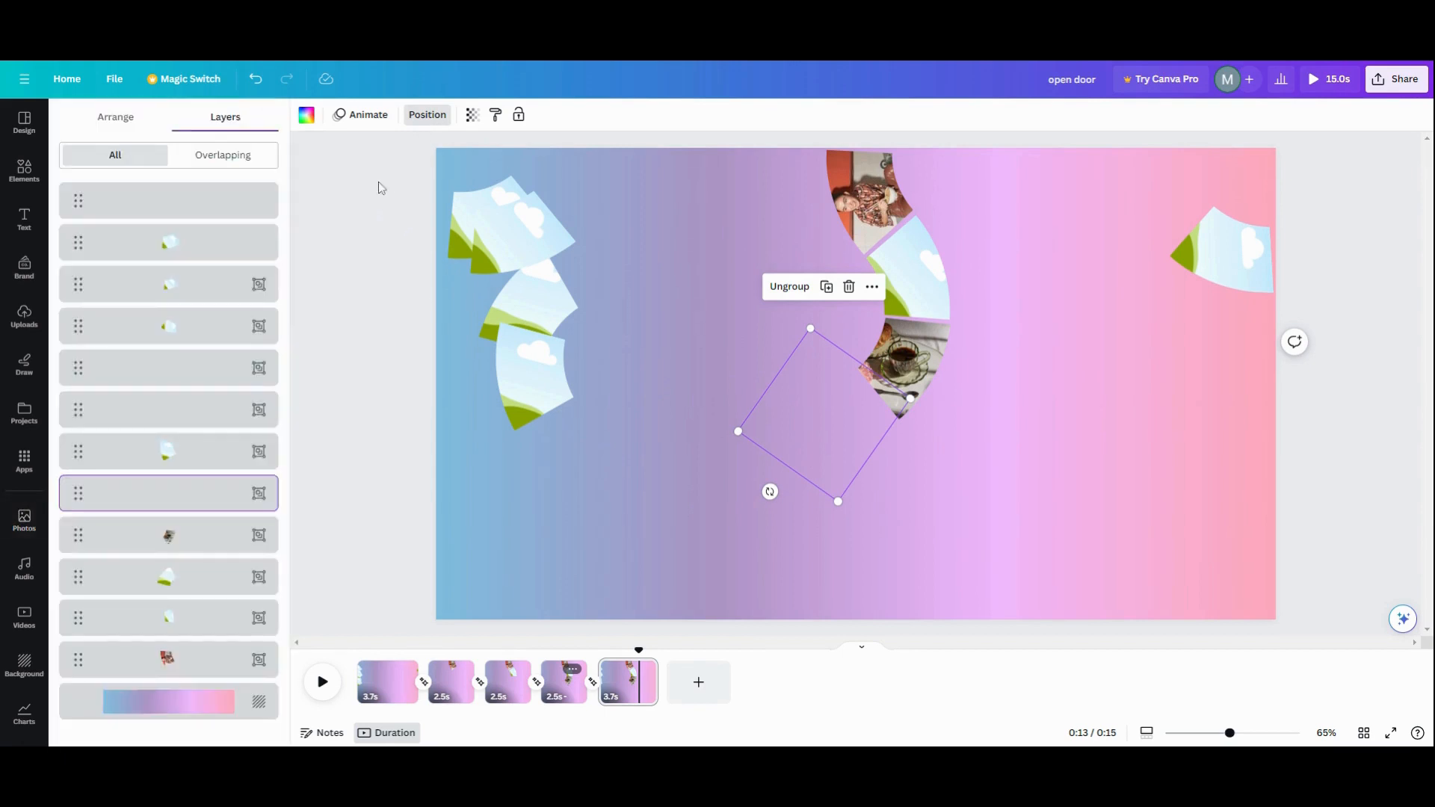
{"action": "left_click", "coordinate": [472, 114]}
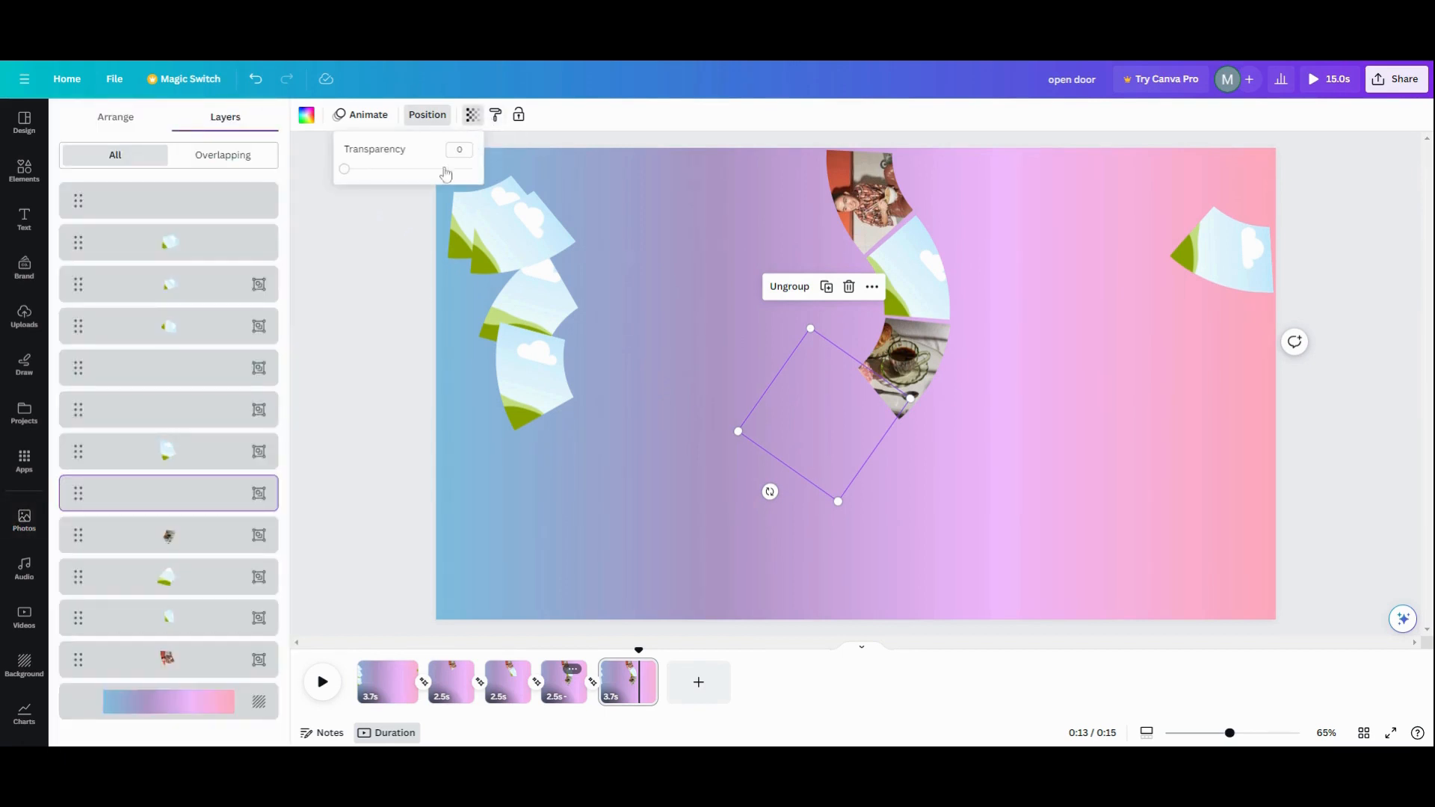
{"action": "mouse_move", "coordinate": [447, 171]}
{"action": "left_mouse_down"}
{"action": "mouse_move", "coordinate": [344, 174]}
{"action": "mouse_move", "coordinate": [472, 169]}
{"action": "left_mouse_up"}
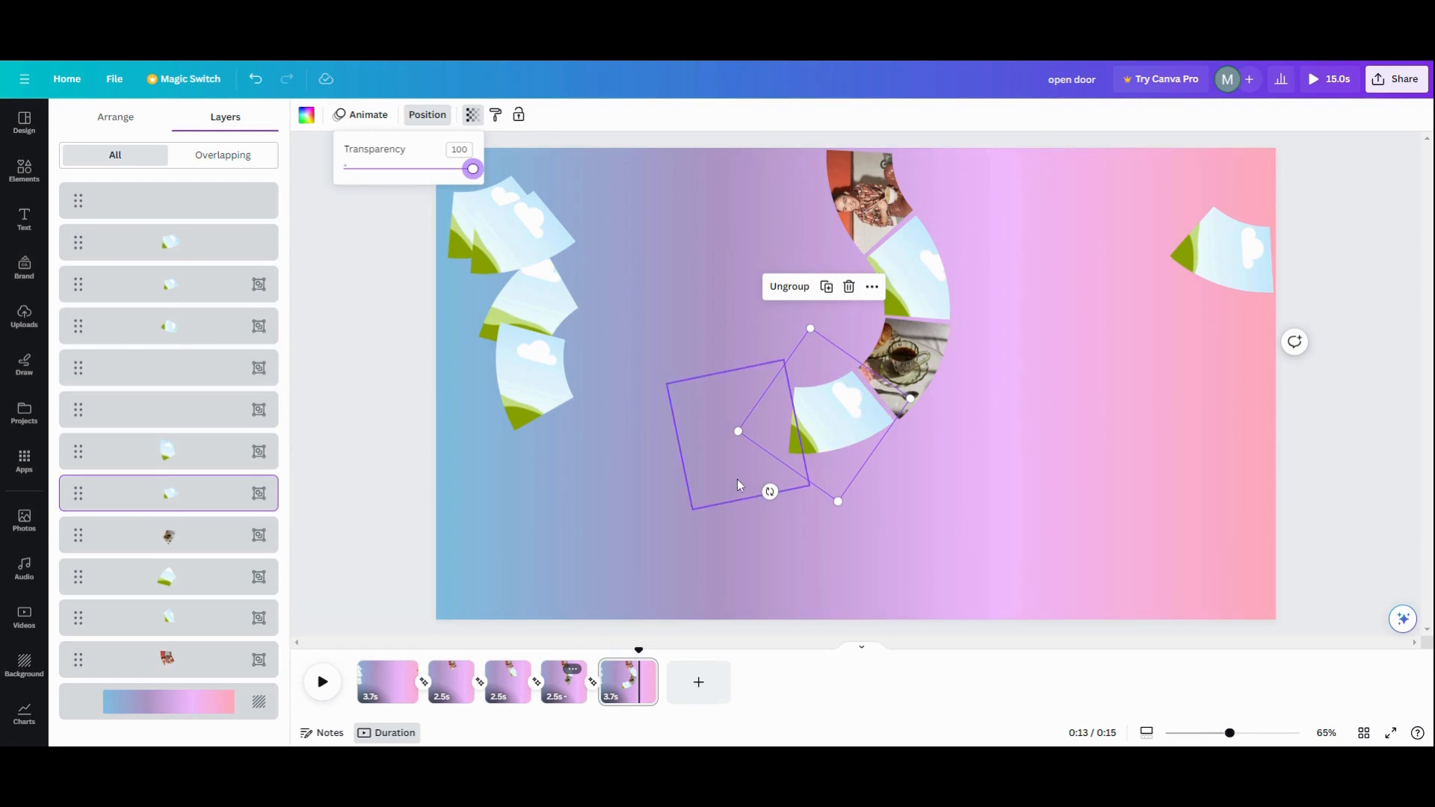
Return to the fourth page and set the transparency value of the segment with the elderly man's photo to 100
{"action": "left_click", "coordinate": [685, 523]}
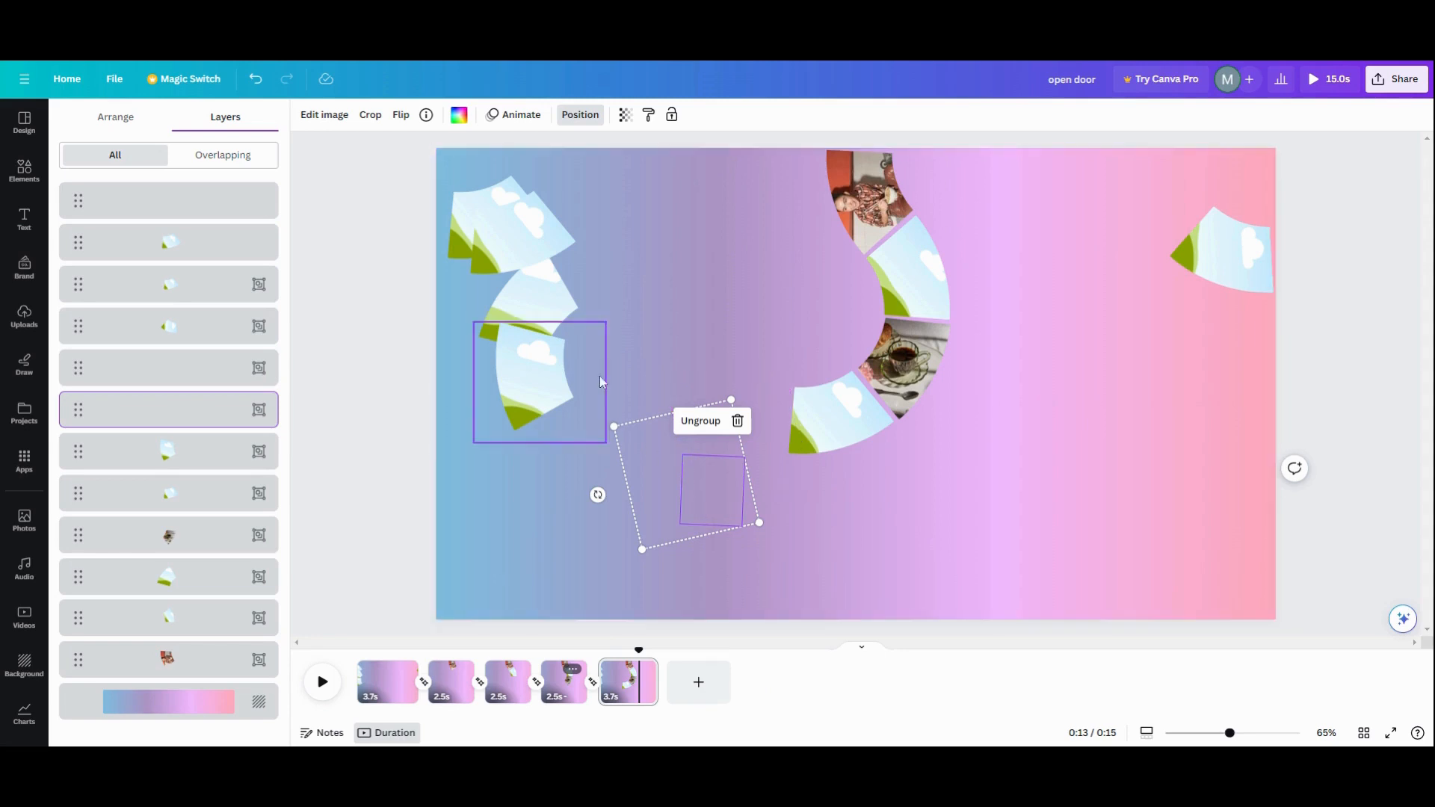
{"action": "left_click", "coordinate": [562, 681]}
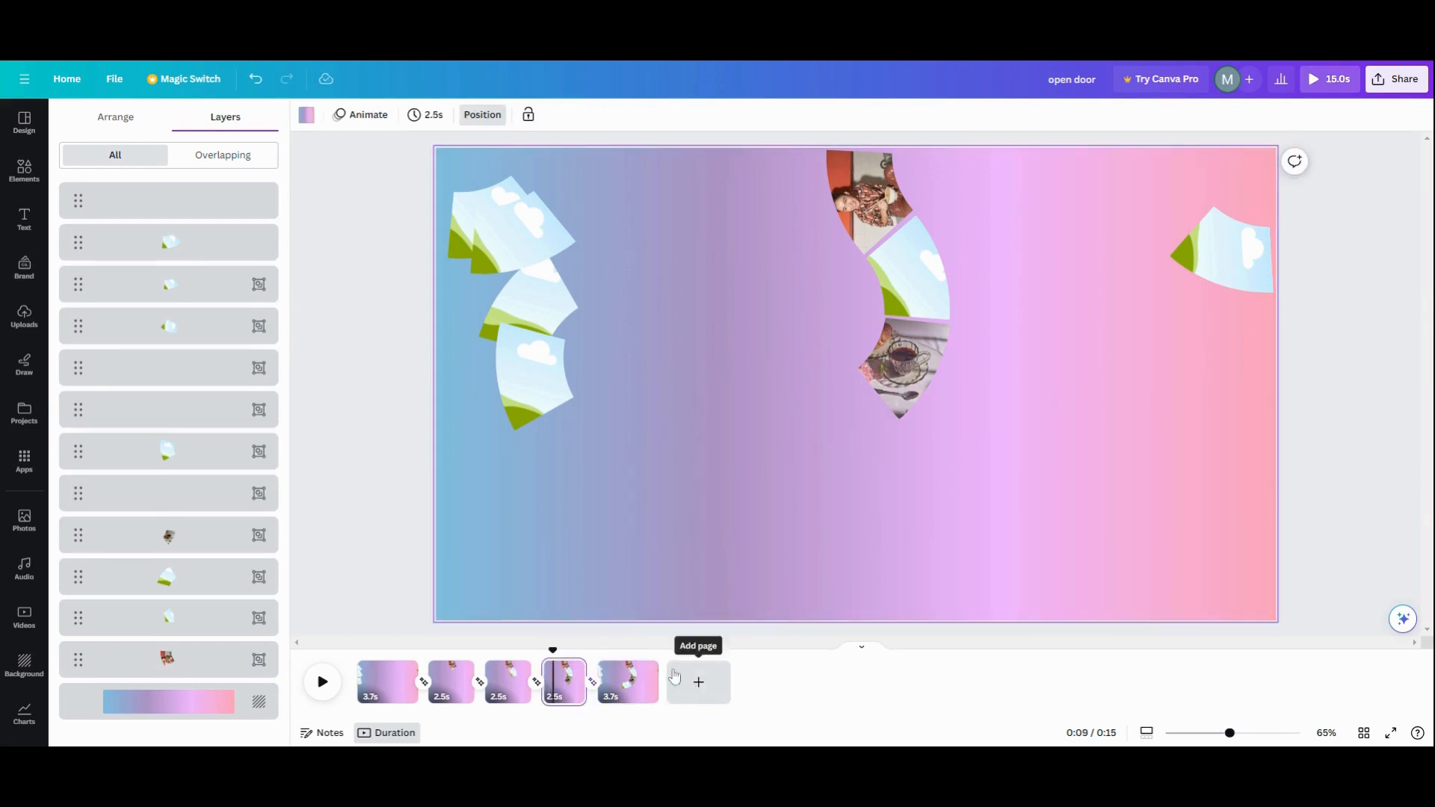
{"action": "left_click", "coordinate": [706, 509]}
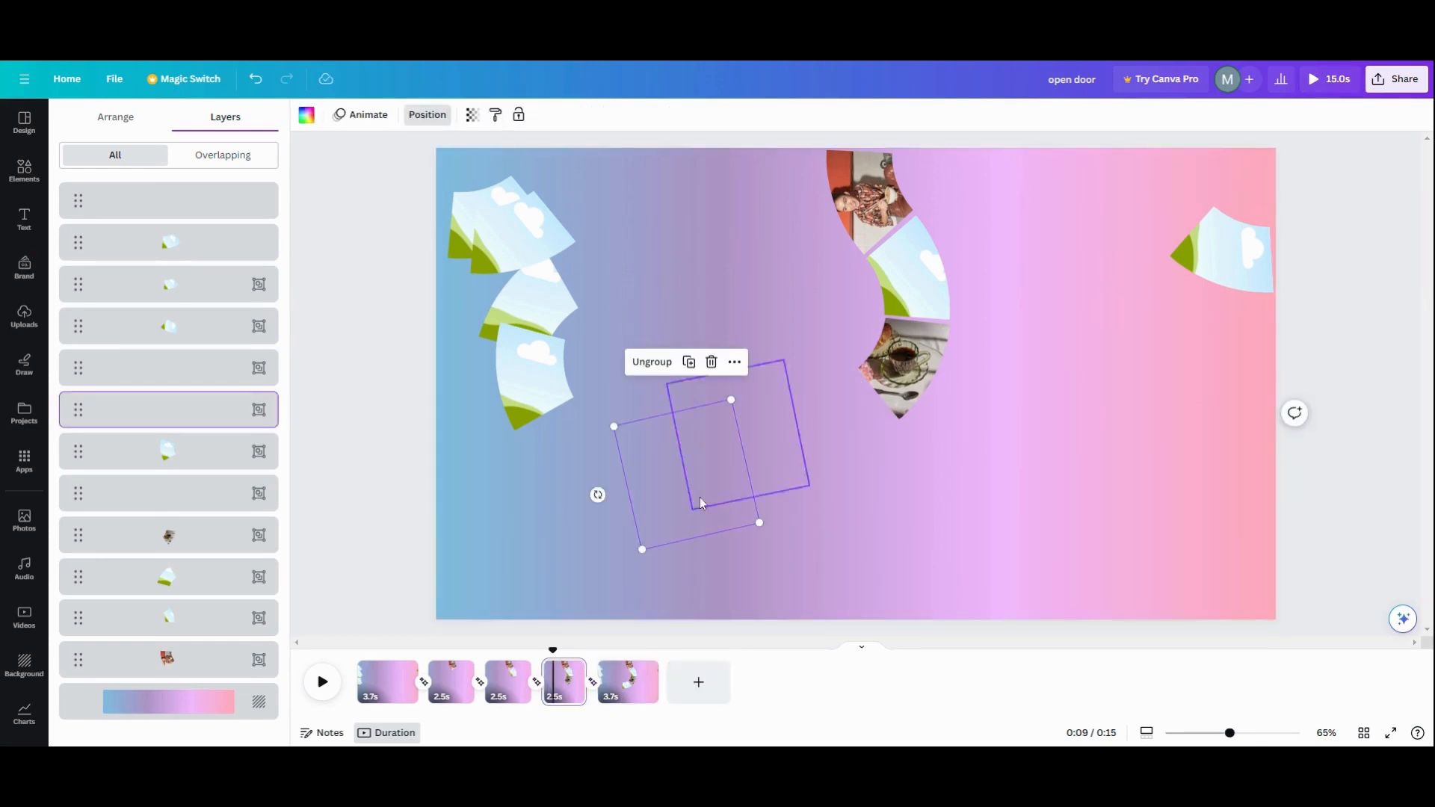
{"action": "left_click", "coordinate": [472, 114]}
{"action": "left_click_drag", "start_coordinate": [352, 171], "coordinate": [472, 169]}
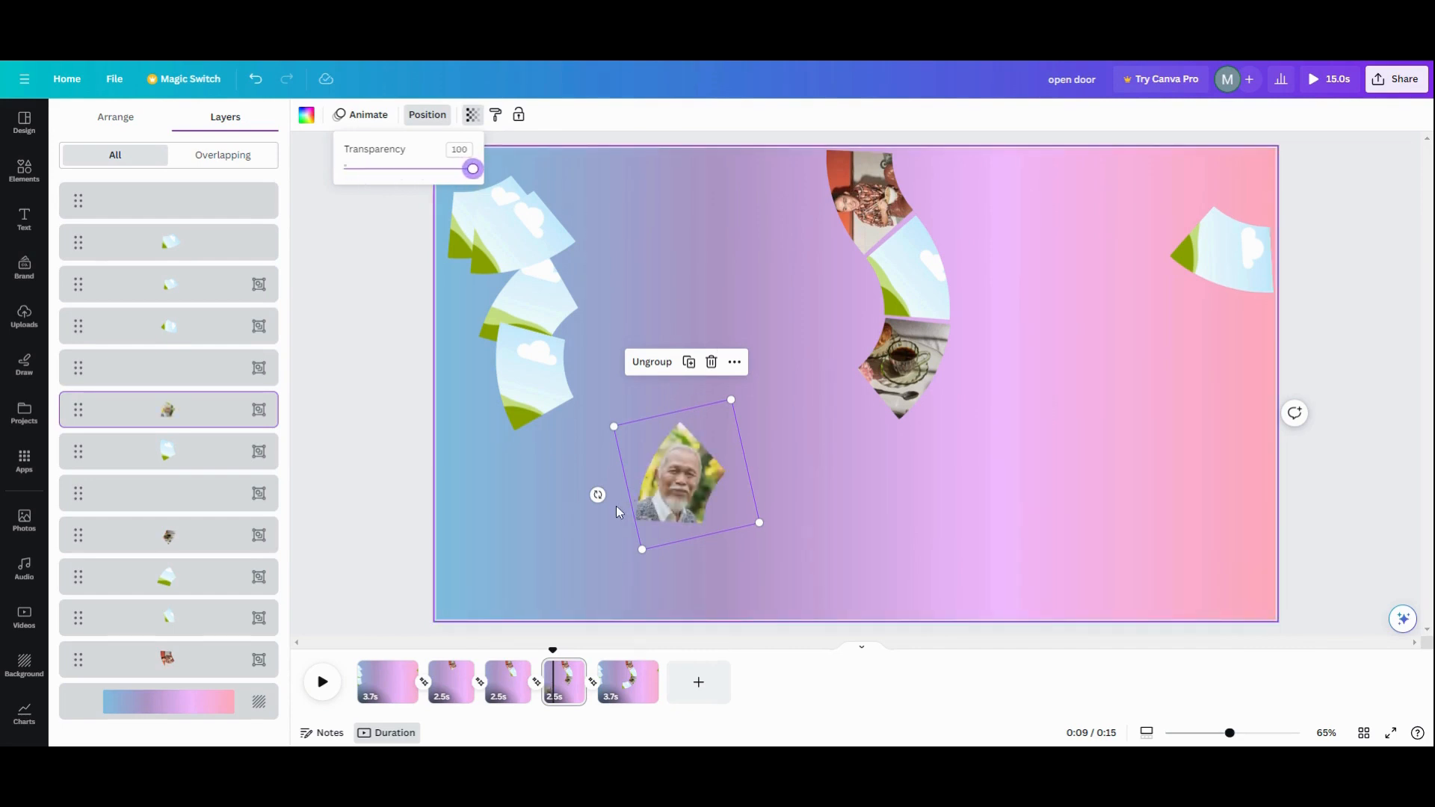